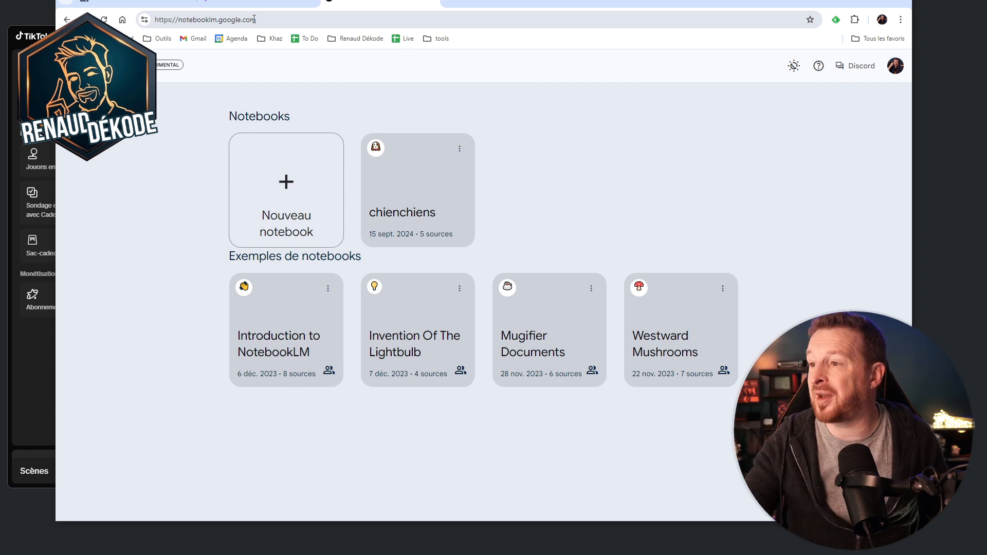
Step: Create a new notebook, and in a separate browser tab search "wikipedia tour eiffel" and open the French Wikipedia article Tour Eiffel
click(326, 170)
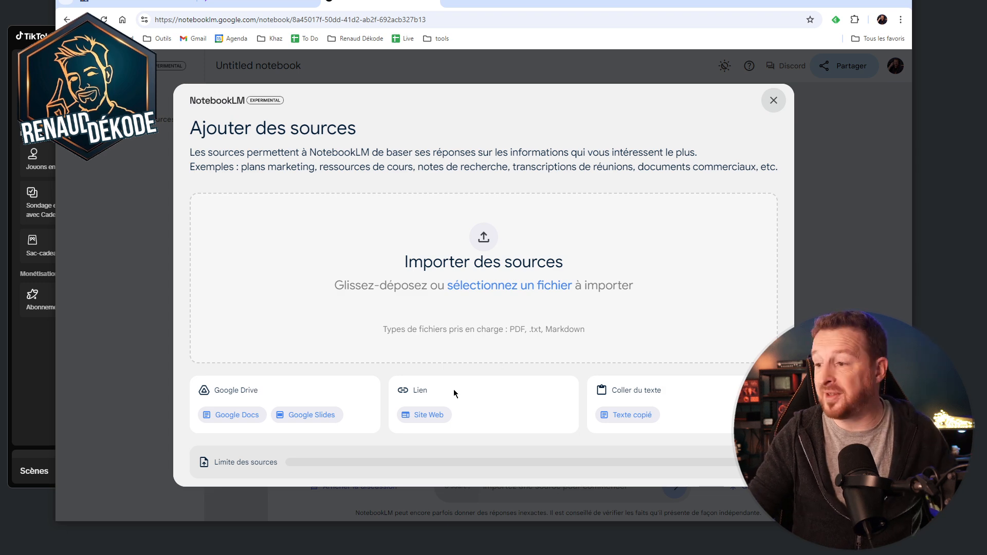
click(455, 1)
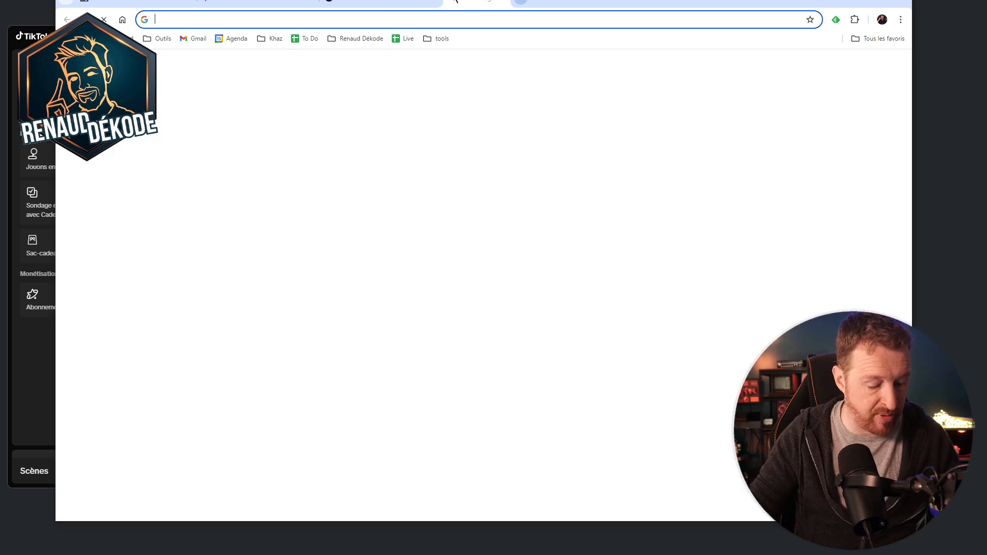
text(wikipedia tour eiffel)
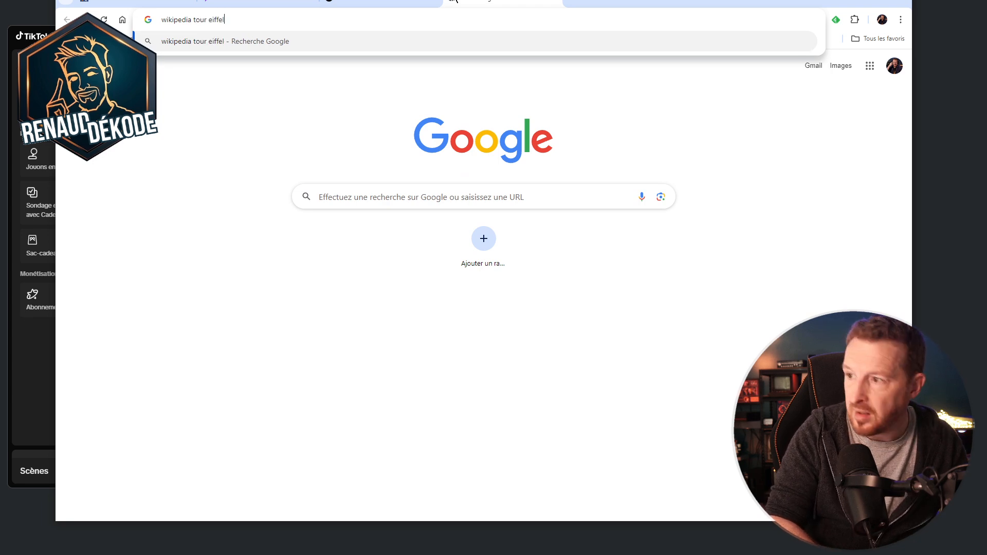
key(Return)
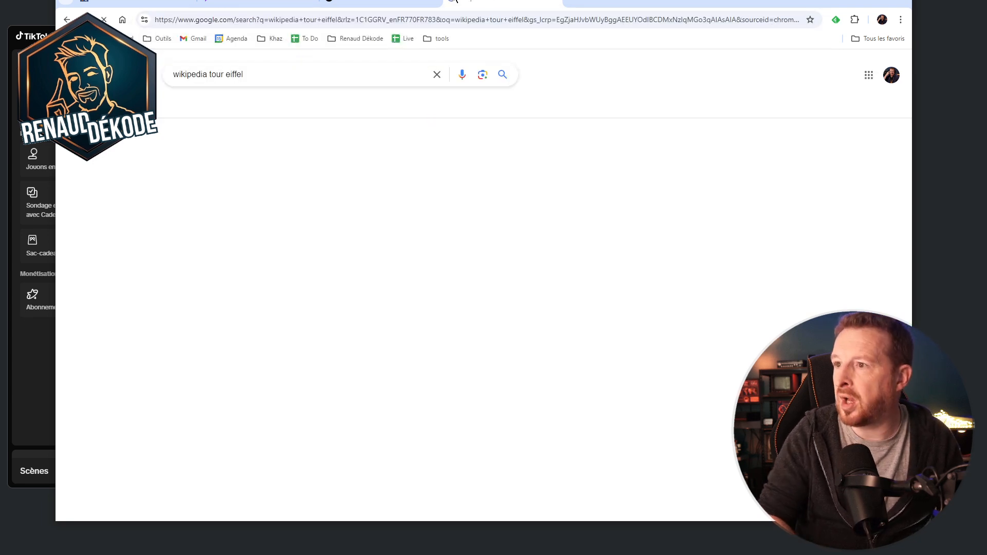
click(247, 163)
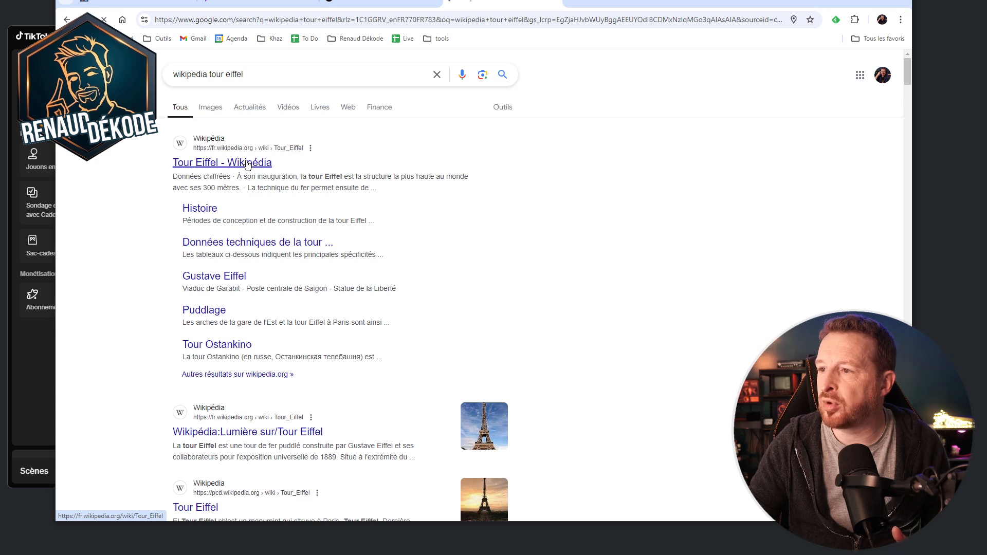
click(271, 19)
key(ctrl+c)
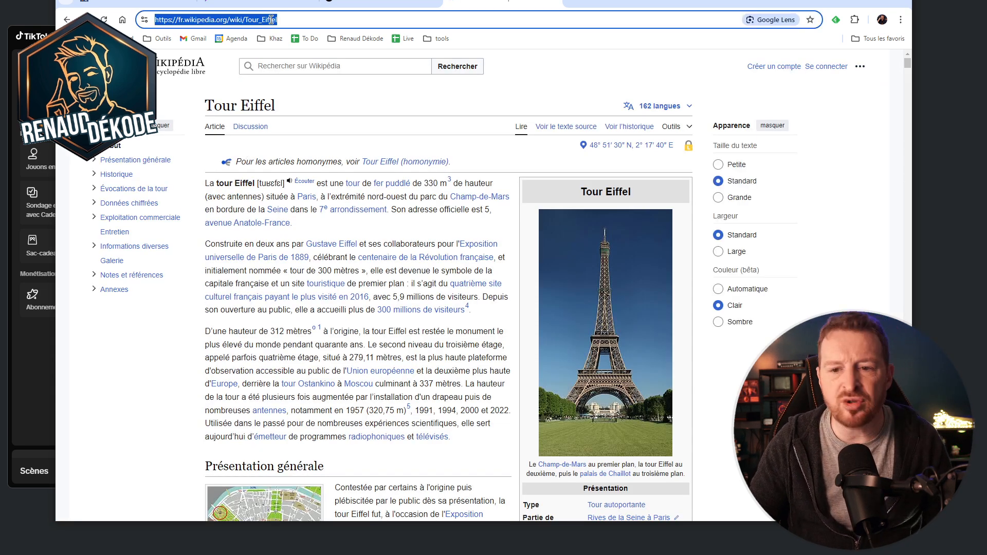
click(380, 3)
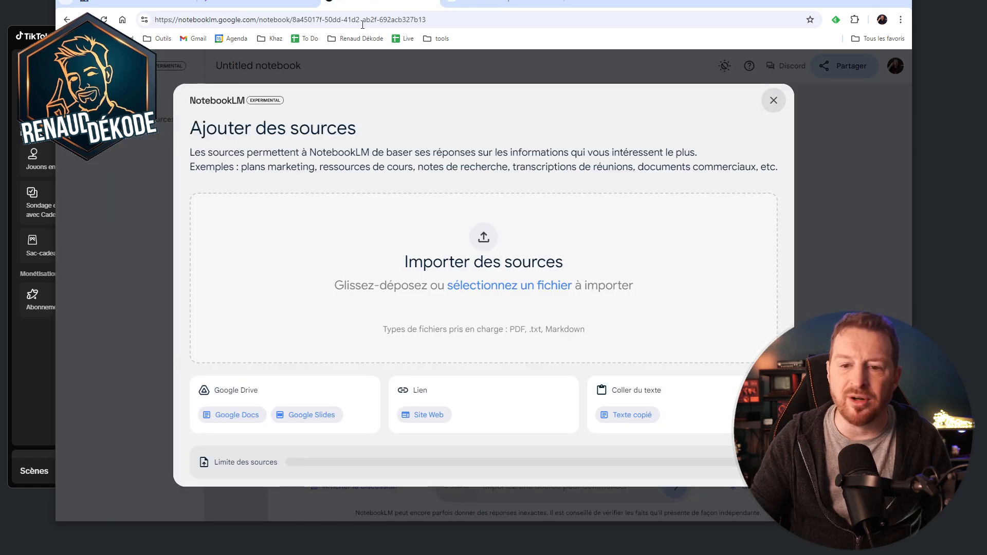
click(434, 415)
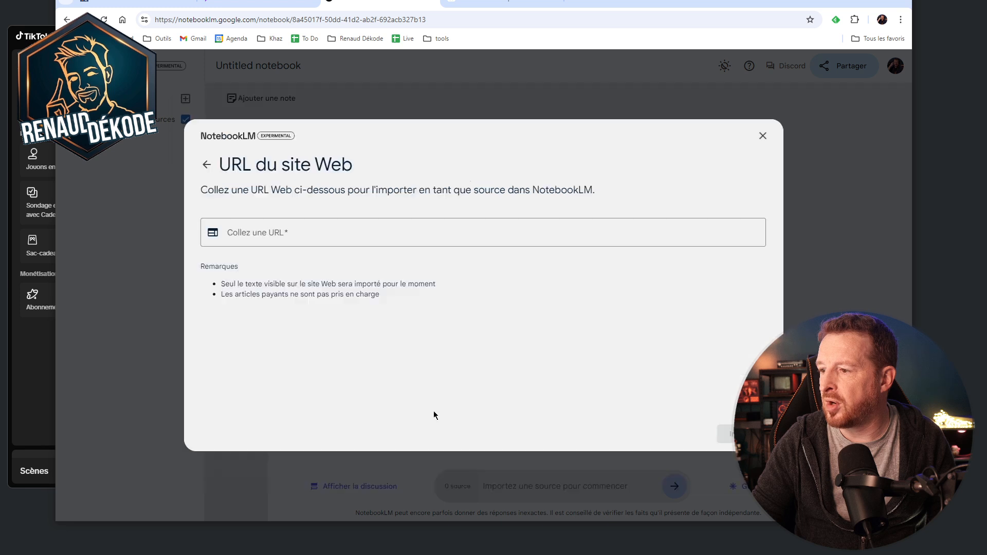
click(347, 226)
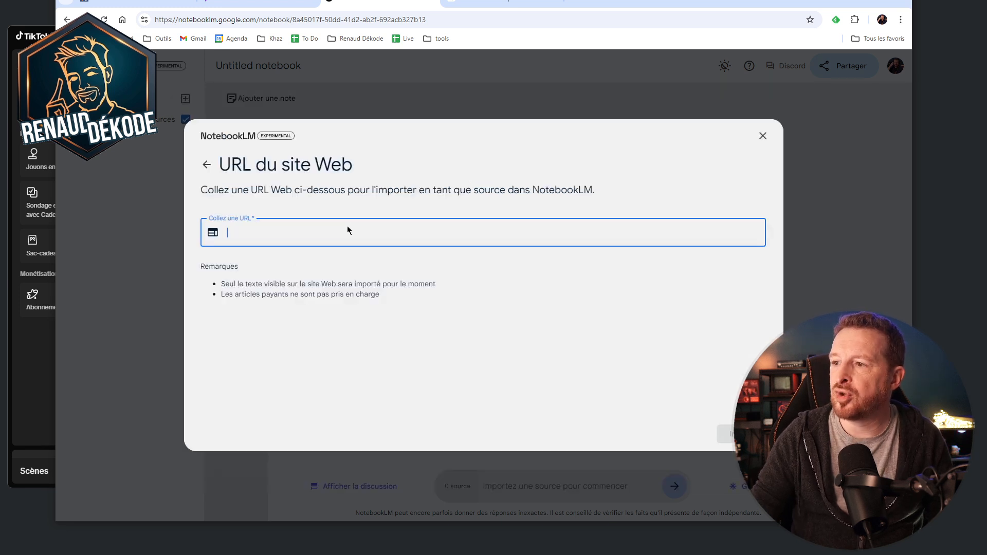
key(ctrl+v)
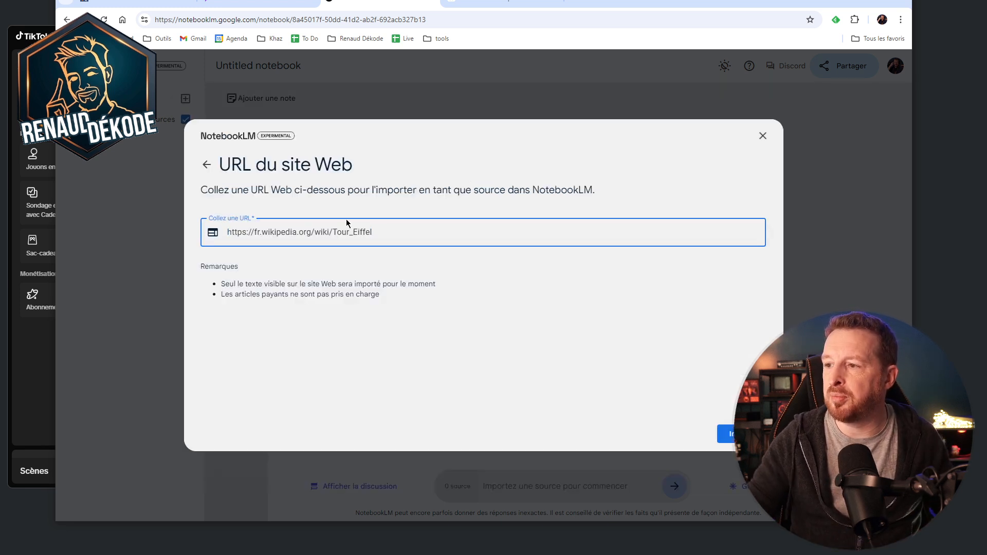
key(Return)
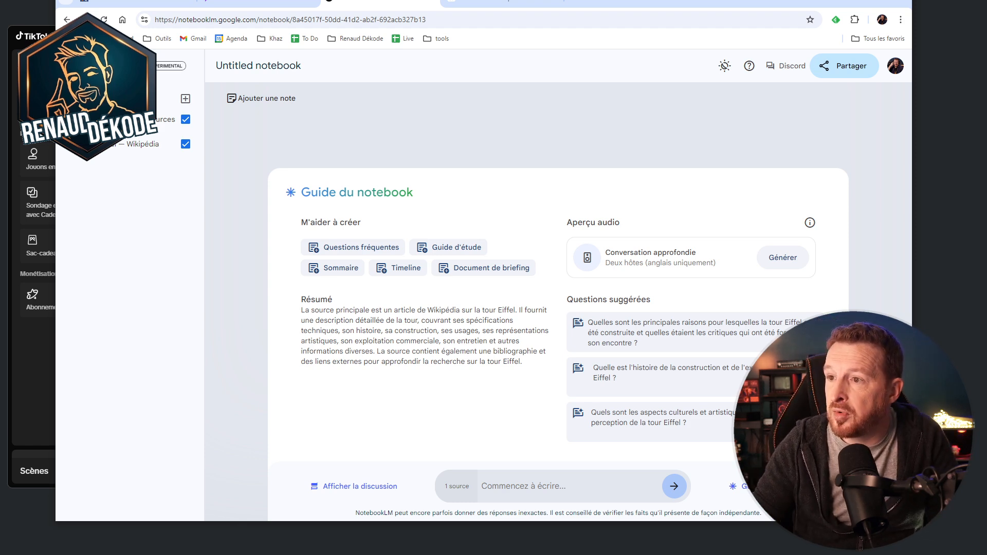
Step: Return to the overview of all notebooks at notebooklm.google.com
click(71, 66)
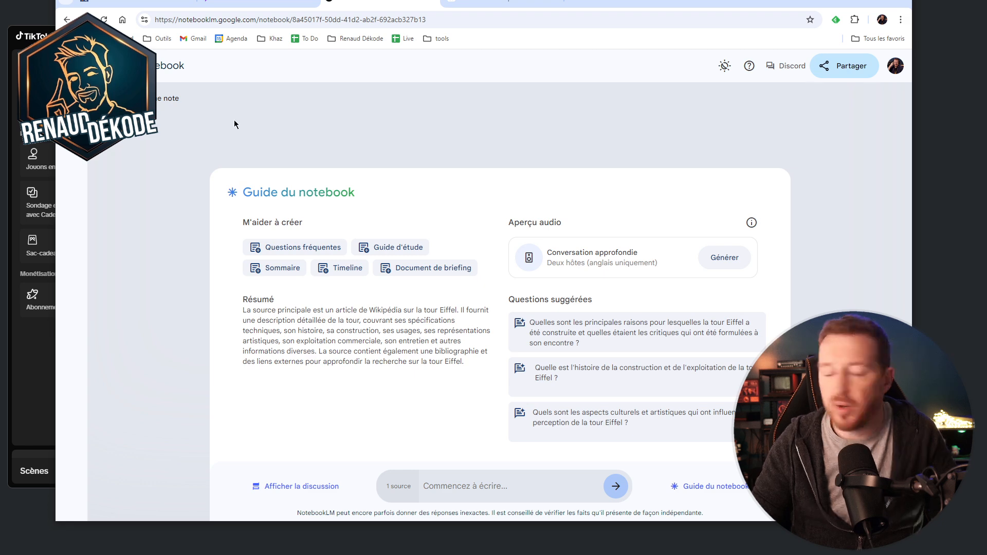
click(72, 66)
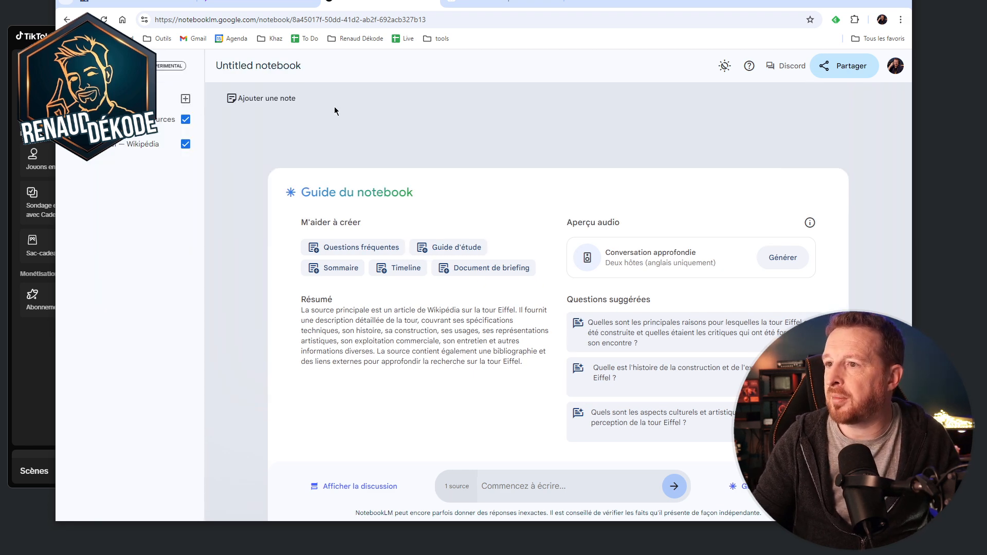
drag(258, 20, 426, 19)
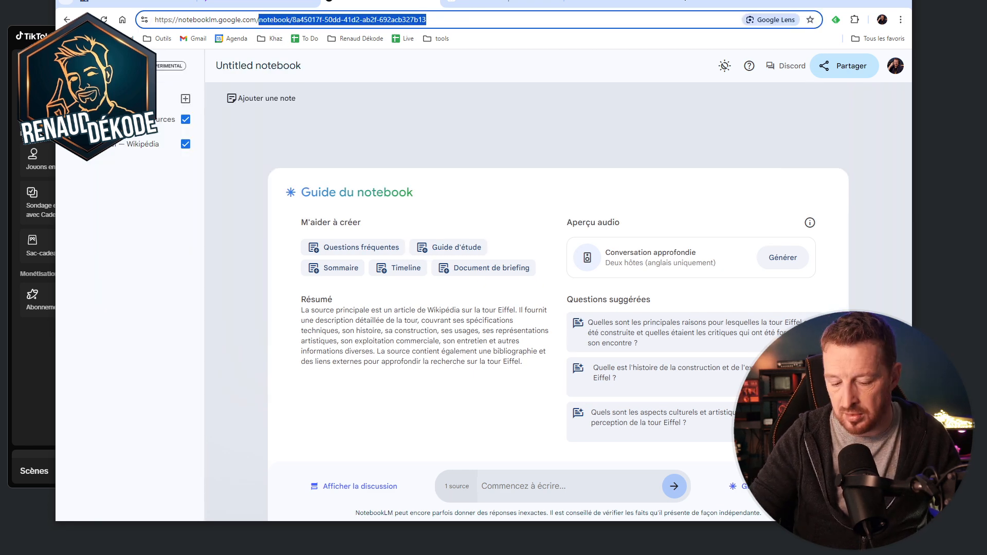
key(BackSpace)
key(Return)
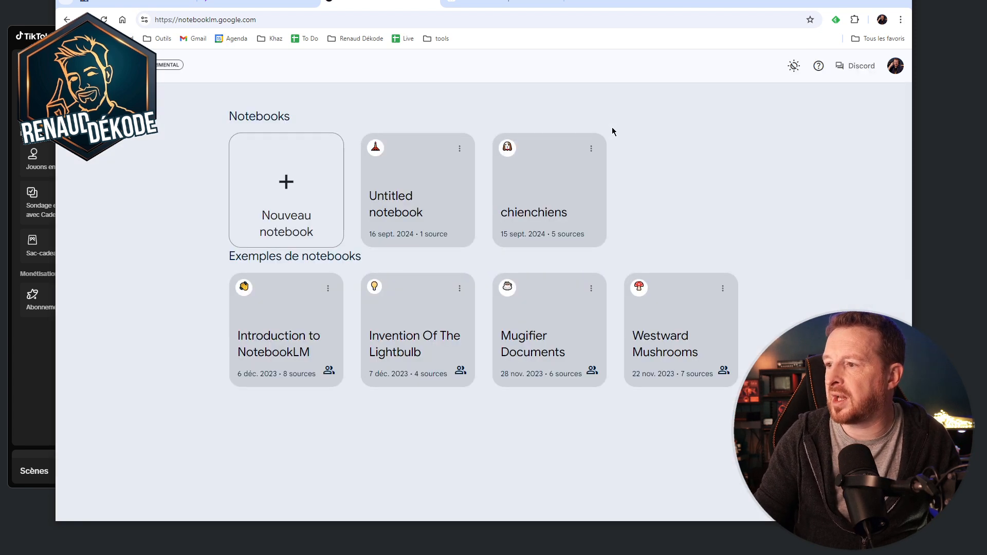
Step: View the chienchiens notebook and its sources, and return to the Untitled notebook
click(540, 208)
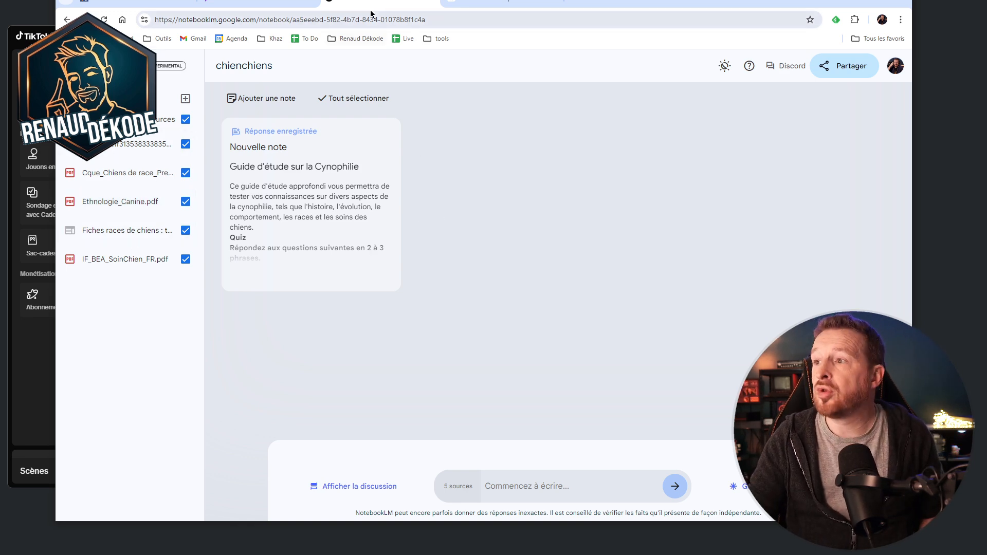
click(66, 20)
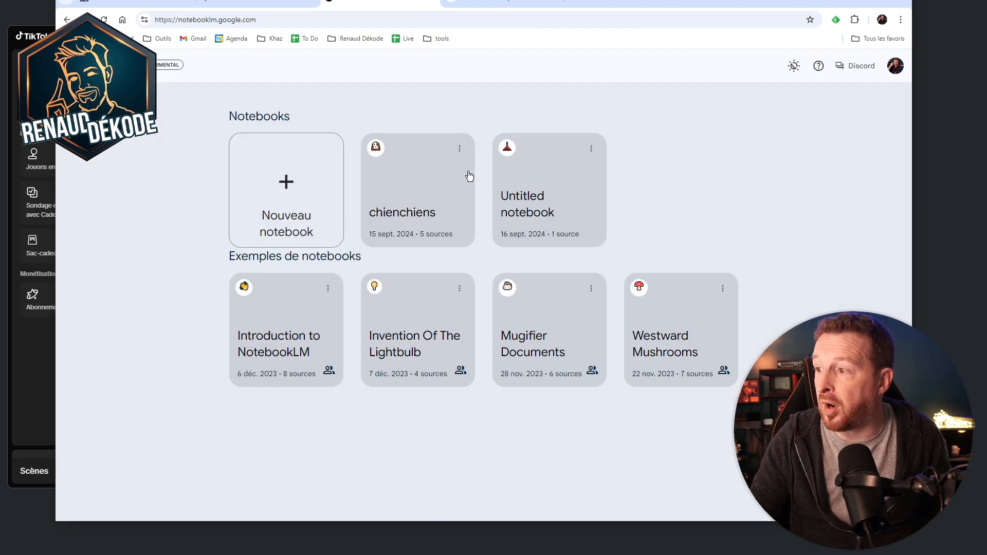
click(547, 190)
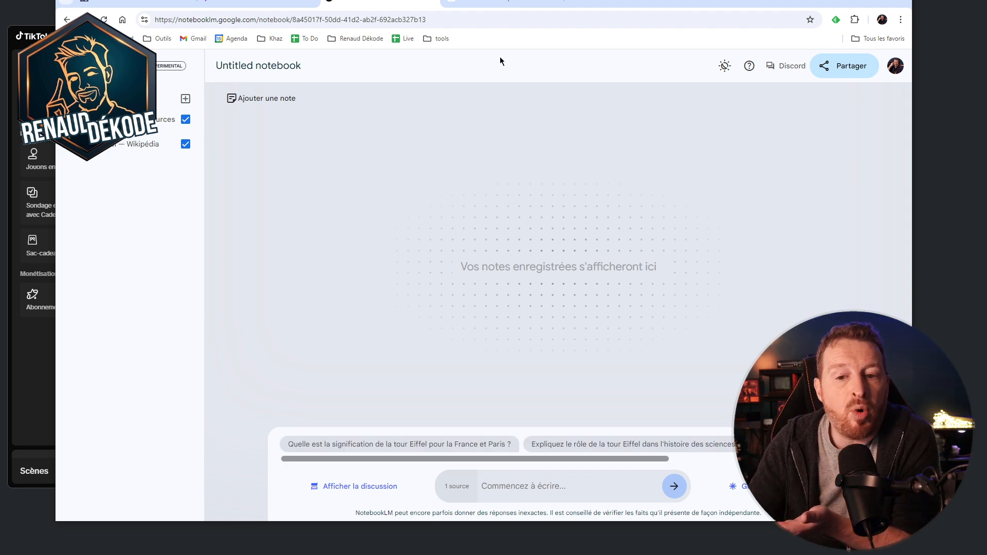
Step: Switch to the Wikipedia tab and search Google for PDF documents with the query "tour eiffel filtetype:pdf"
click(488, 2)
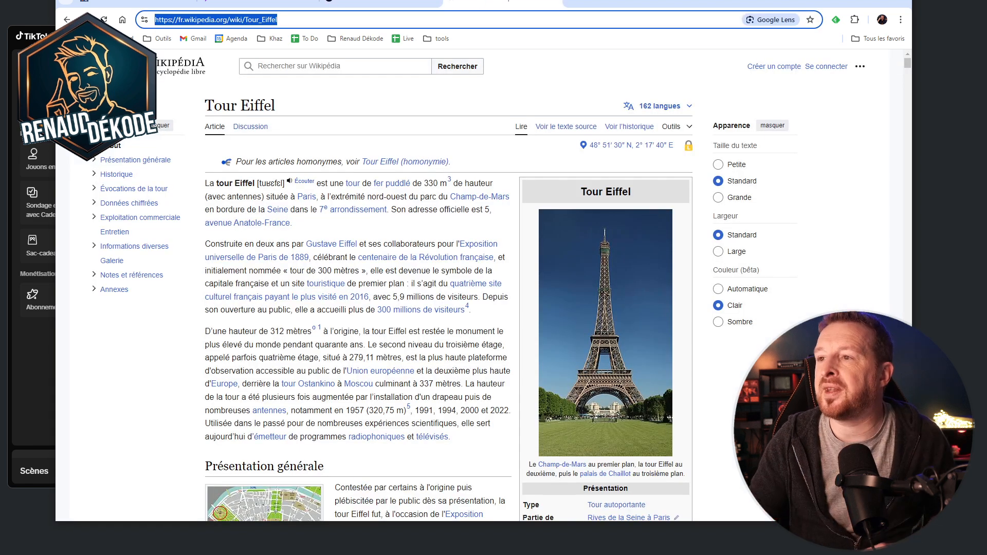
click(122, 19)
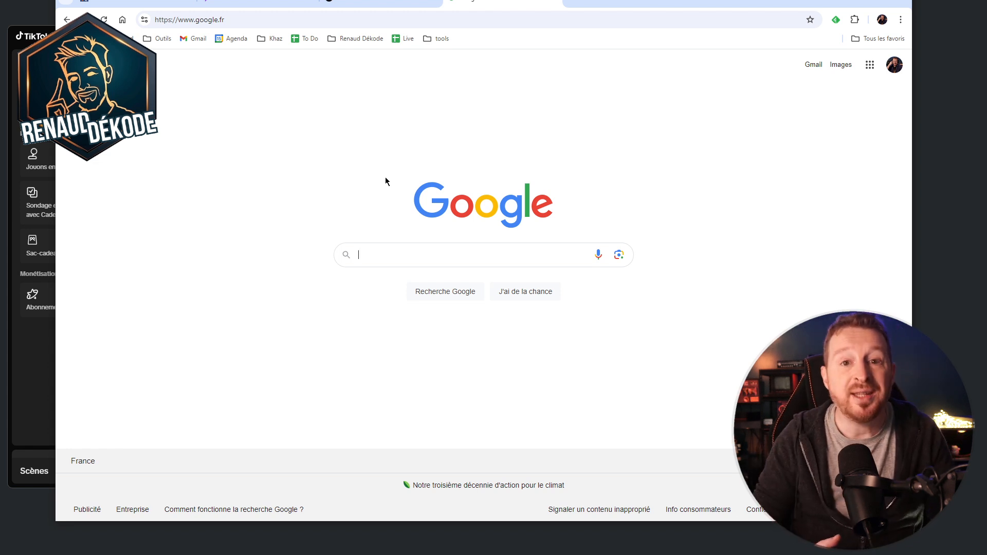
text(tour efl)
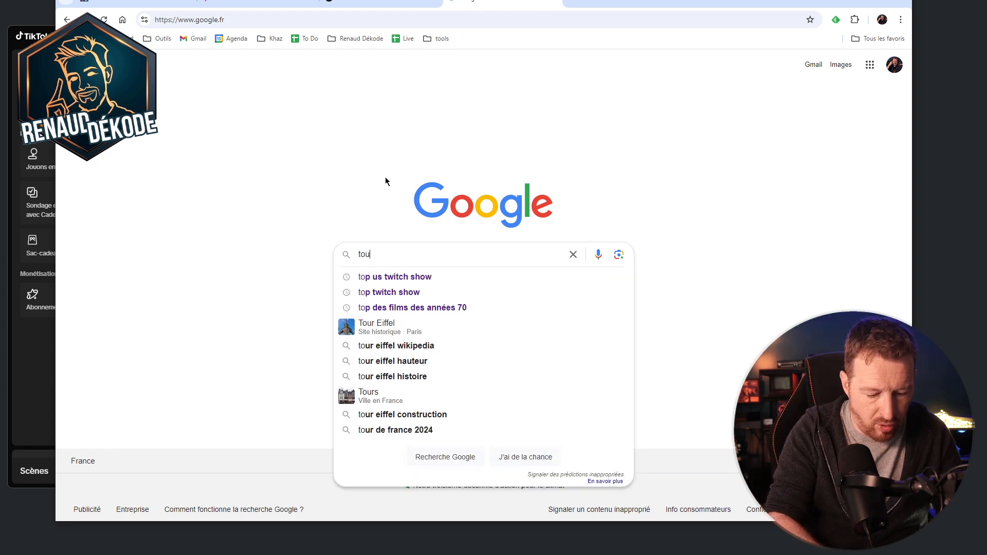
key(BackSpace)
key(BackSpace)
text(iffel)
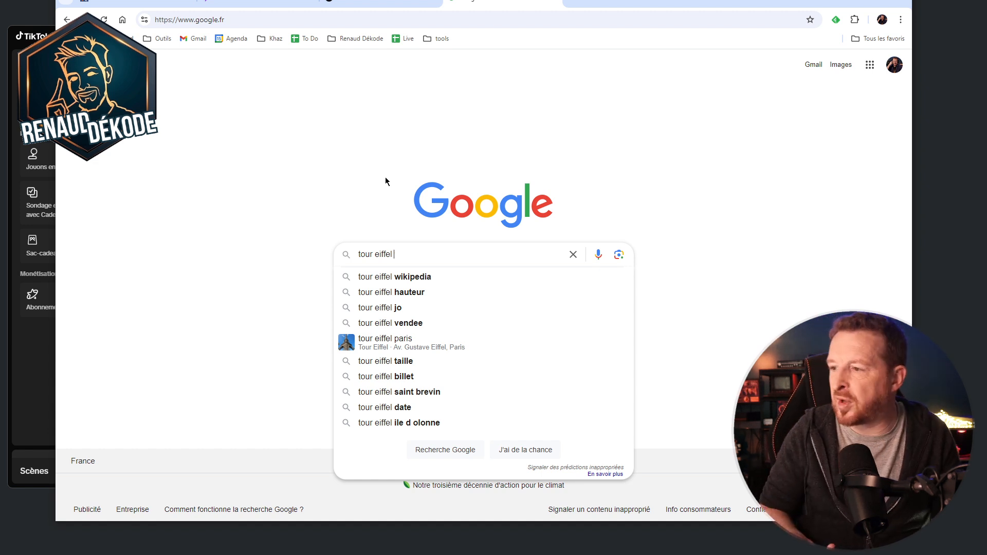
text(filte)
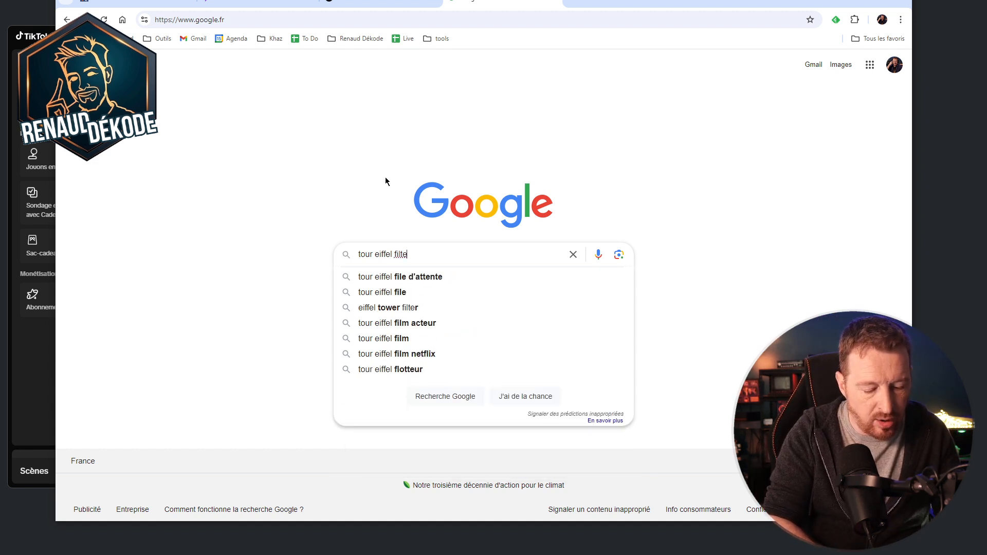
text(type)
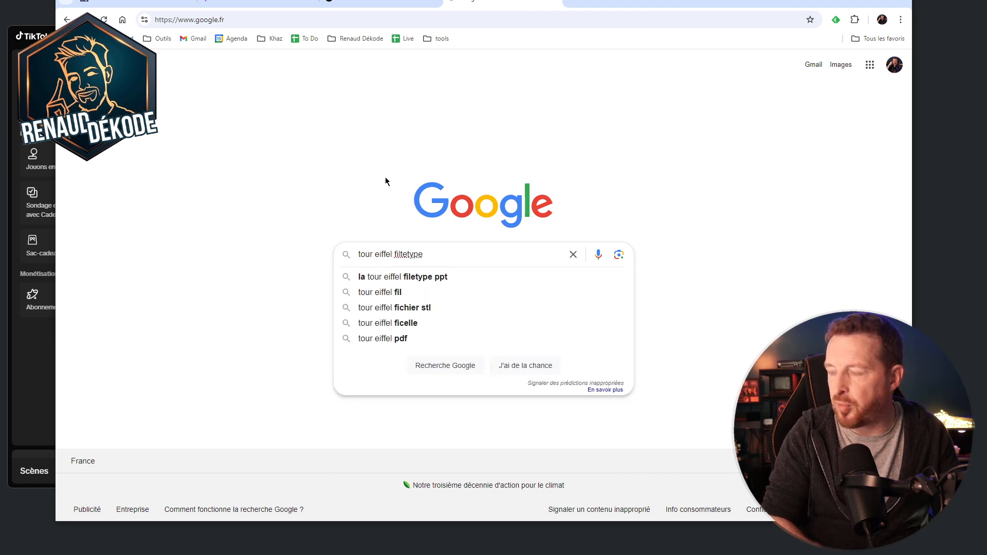
text(:pdf)
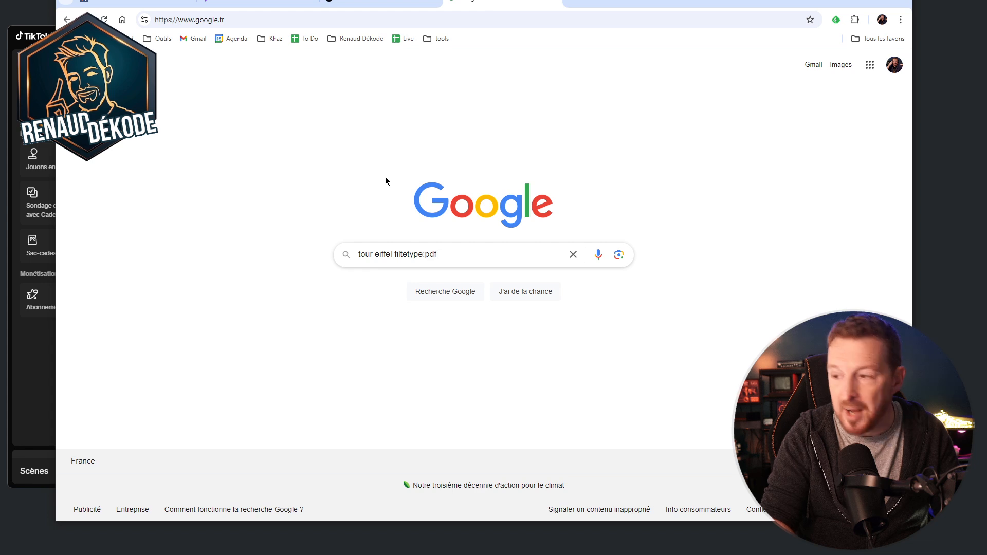
key(Return)
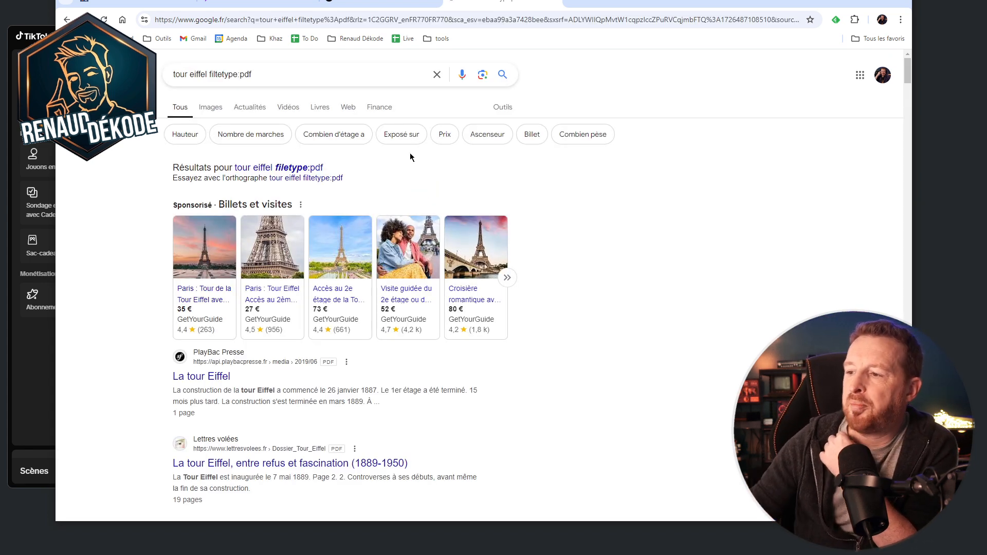
Step: Open the Lettres volées PDF result "La tour Eiffel, entre refus et fascination (1889-1950)" in a new tab
scroll(360, 239, down, 3)
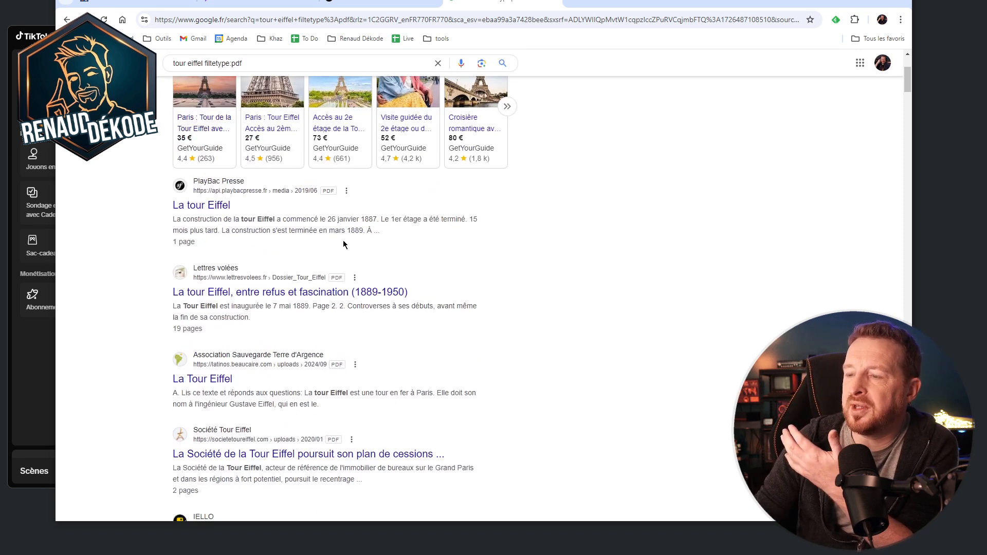
scroll(344, 240, down, 2)
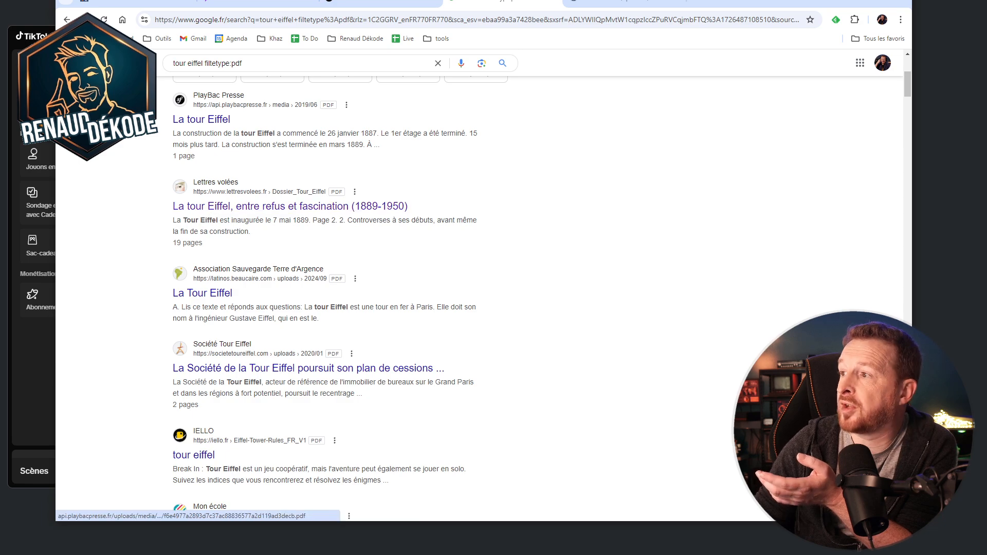
middle_click(213, 206)
click(589, 2)
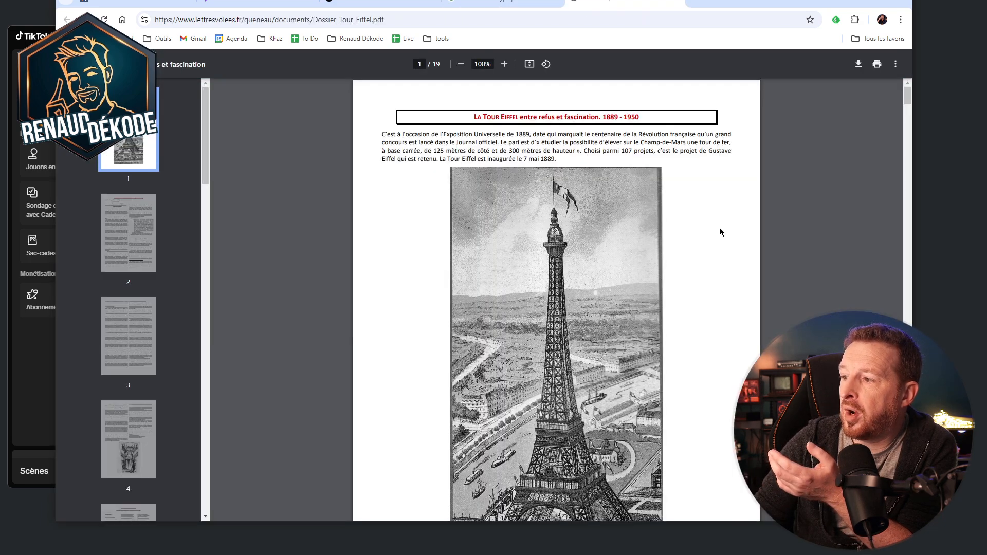
Step: Skim the pages of the Eiffel Tower PDF and download it as Dossier_Tour_Eiffel.pdf
scroll(720, 229, down, 20)
scroll(725, 227, down, 15)
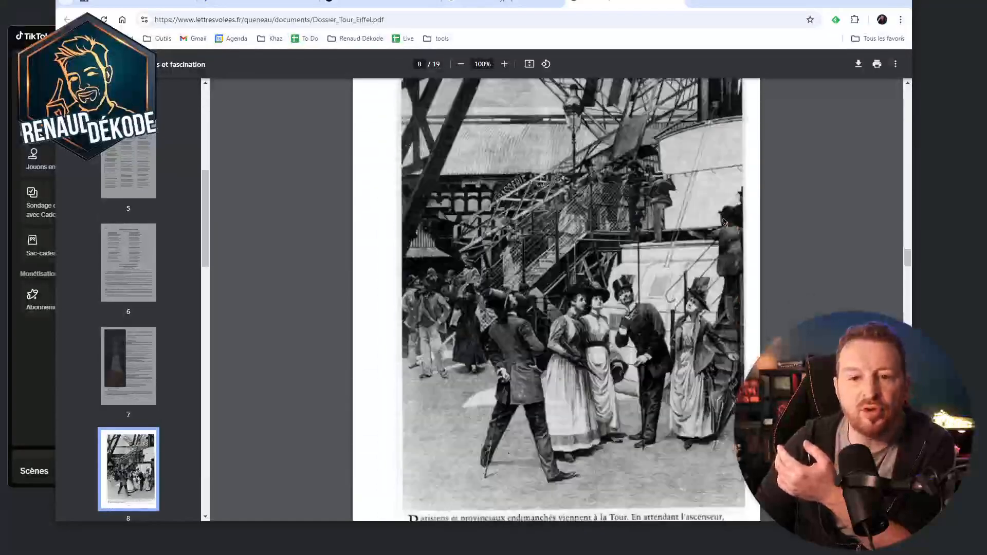
scroll(726, 227, up, 10)
click(859, 65)
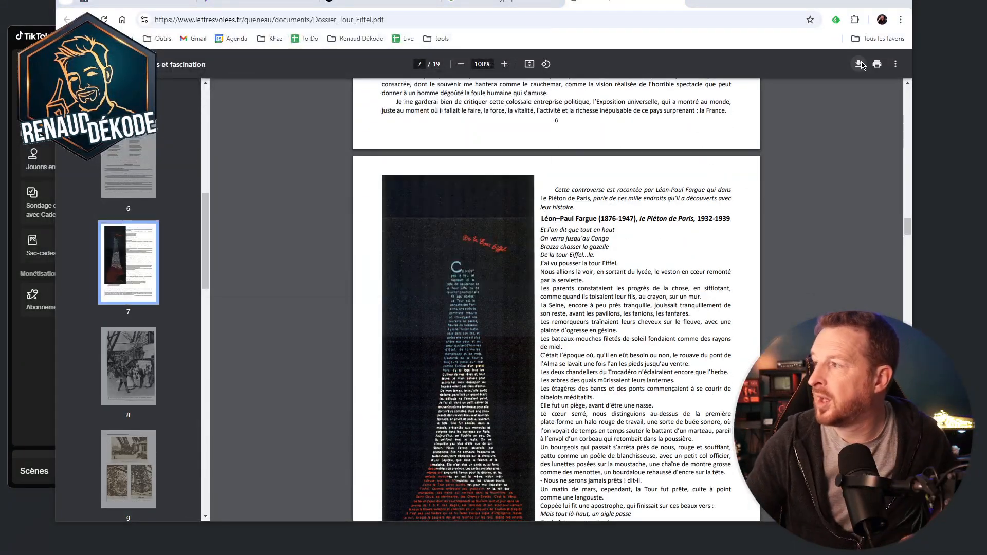
click(460, 278)
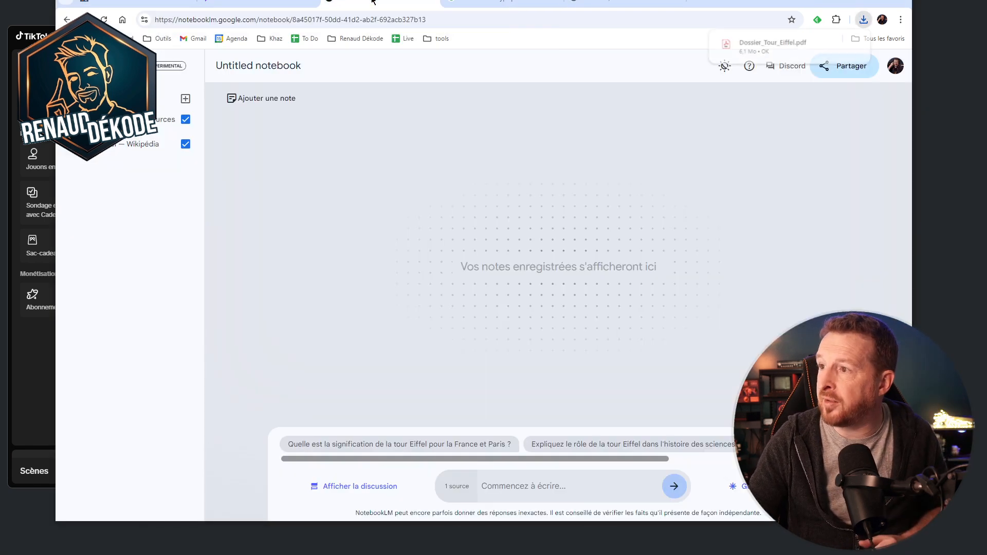
Step: Add the downloaded Dossier_Tour_Eiffel.pdf as a second source in the Untitled notebook
click(373, 3)
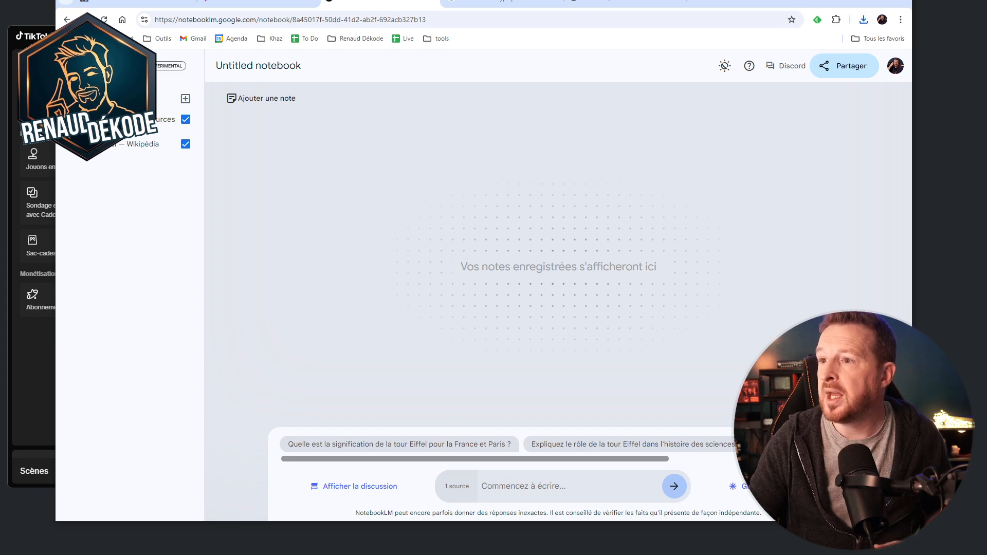
click(186, 98)
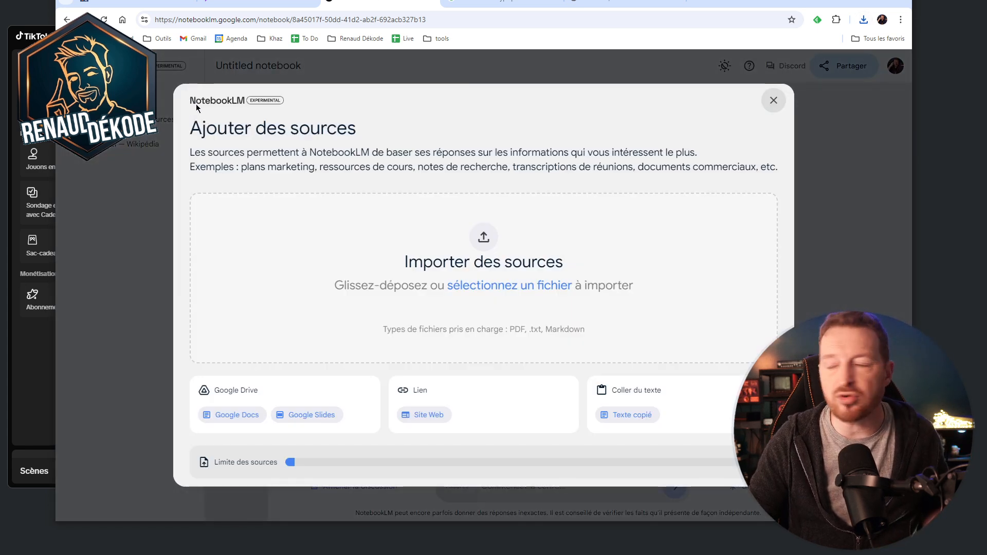
click(863, 20)
drag(762, 68, 476, 294)
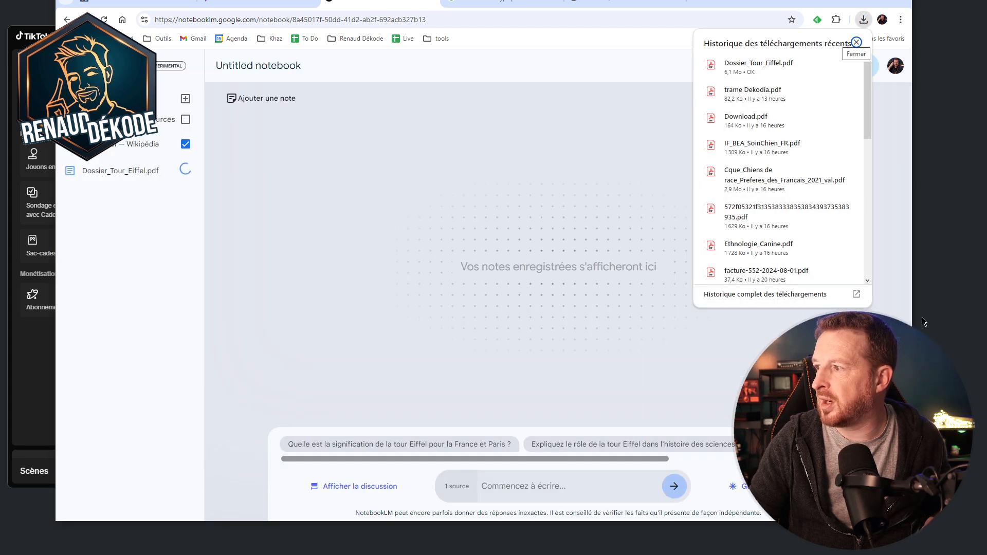
Step: Return to the Google results for Eiffel Tower PDFs and open the Société Tour Eiffel result "Rapport intégré 2023"
click(855, 42)
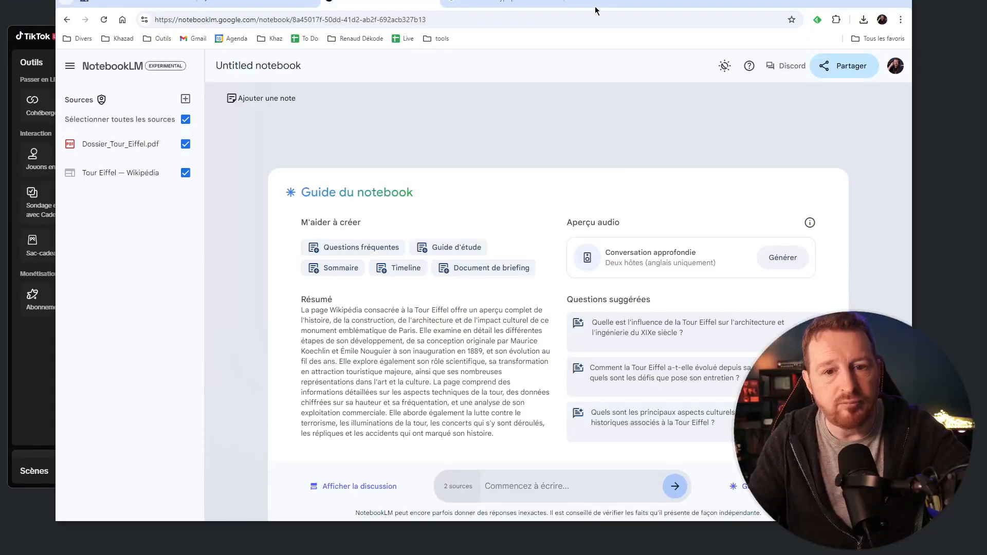
click(517, 2)
scroll(513, 171, down, 3)
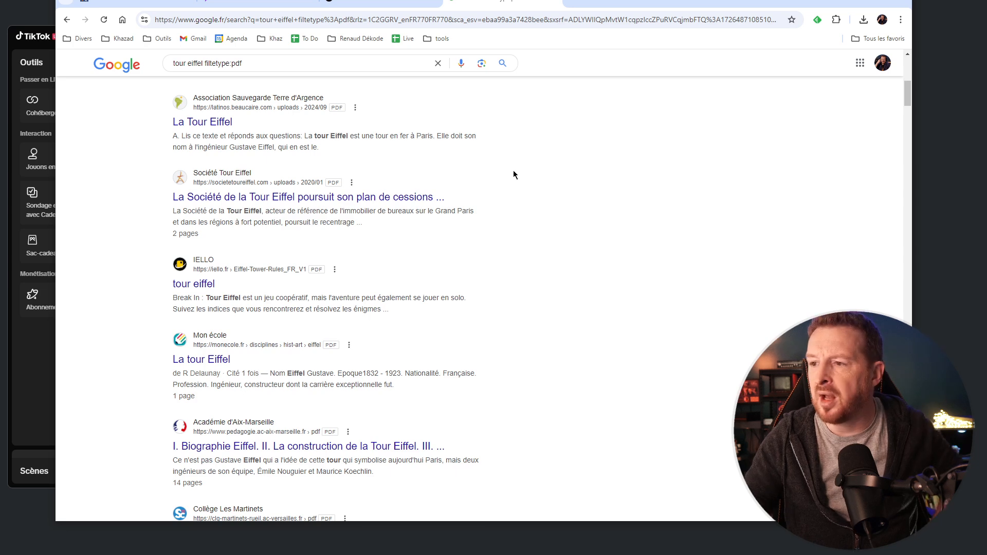
scroll(502, 143, down, 3)
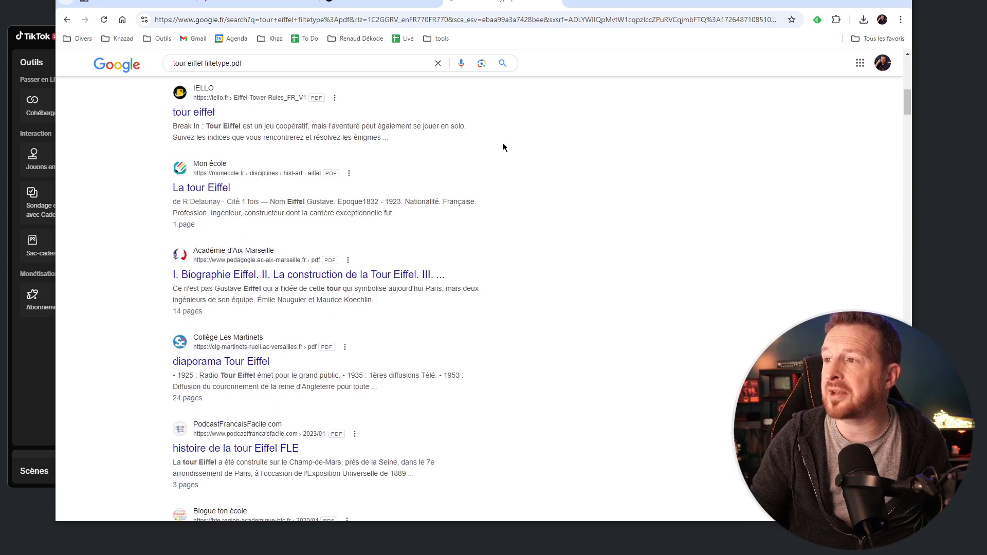
scroll(503, 143, down, 3)
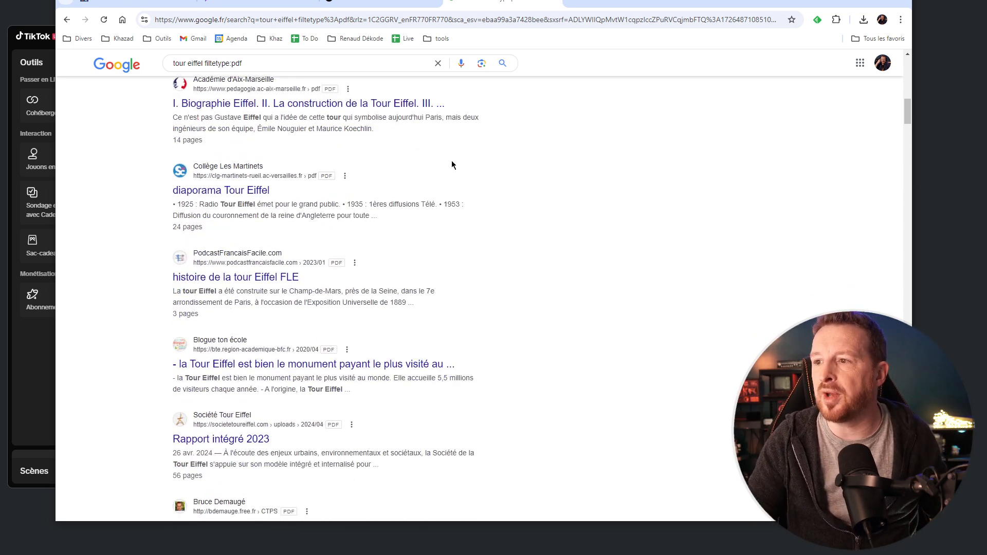
scroll(241, 191, down, 6)
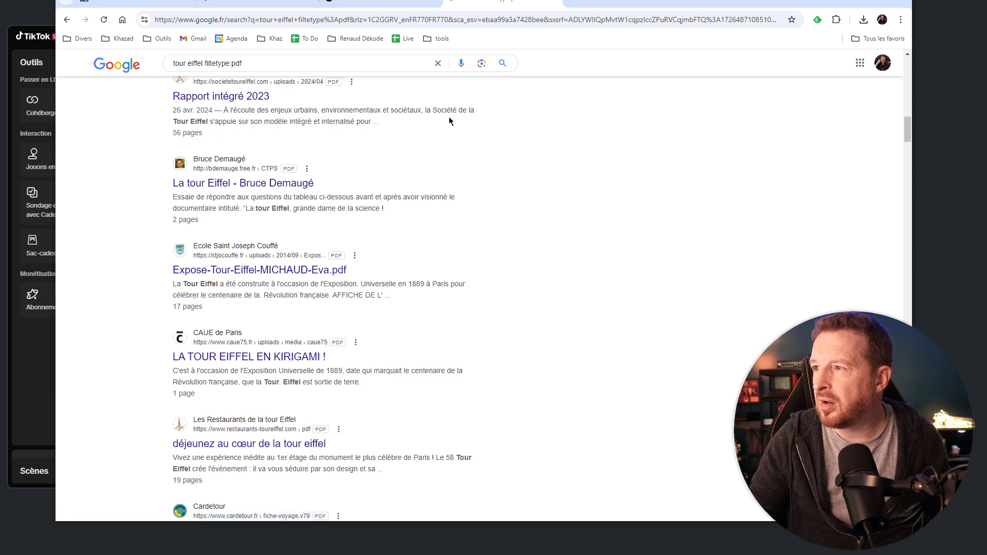
click(242, 98)
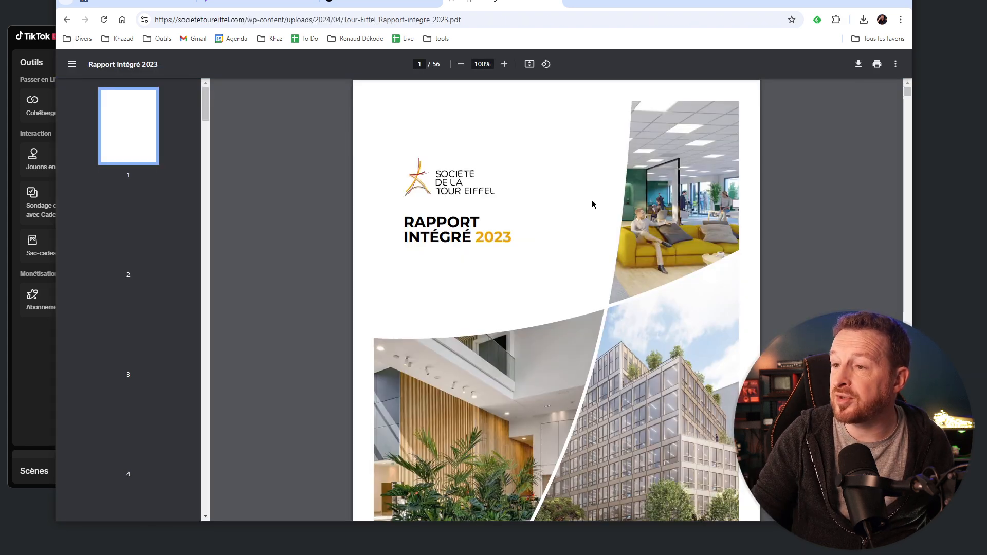
Step: Skim the pages of the "Rapport intégré 2023" PDF and close it to return to the notebook
scroll(591, 198, down, 10)
scroll(592, 192, down, 20)
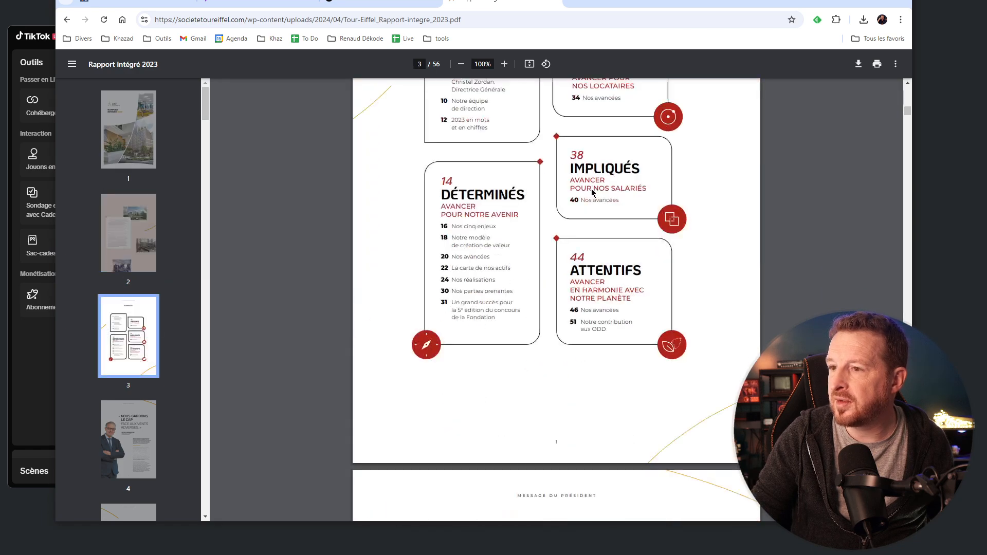
scroll(590, 196, down, 20)
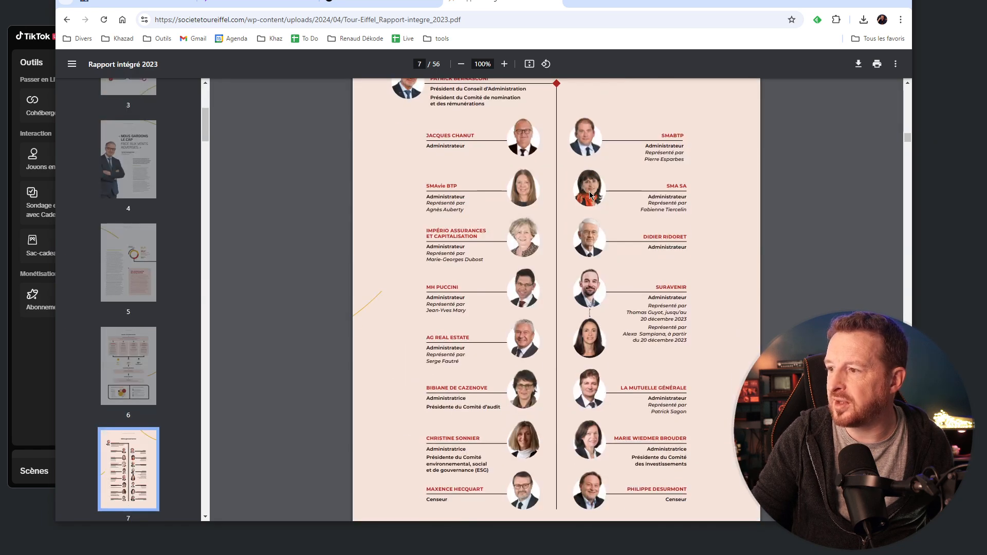
middle_click(470, 0)
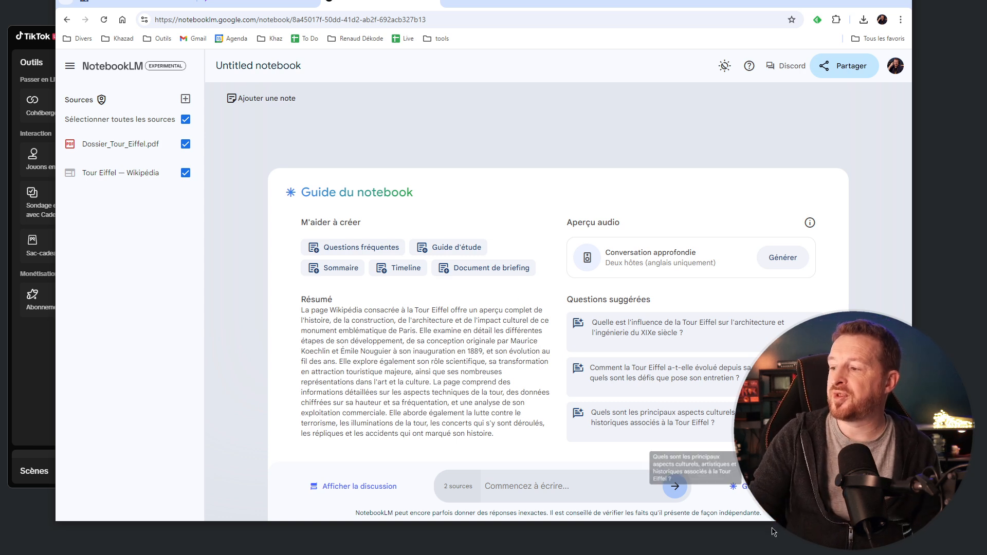
Step: Close the notebook guide and ask the sources "a quelle date s'est achevée la construction de la tour eiffel"
click(738, 487)
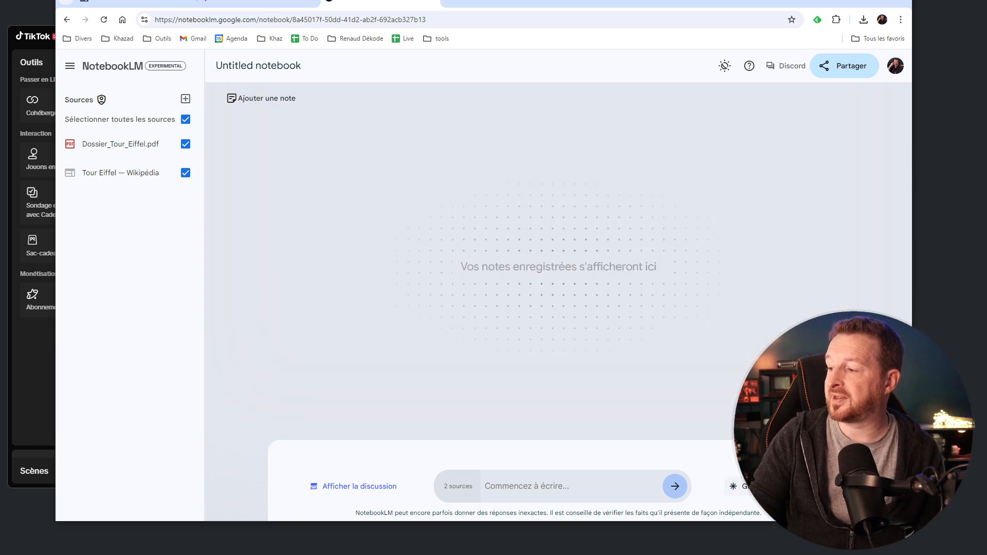
click(536, 481)
text(en quelle)
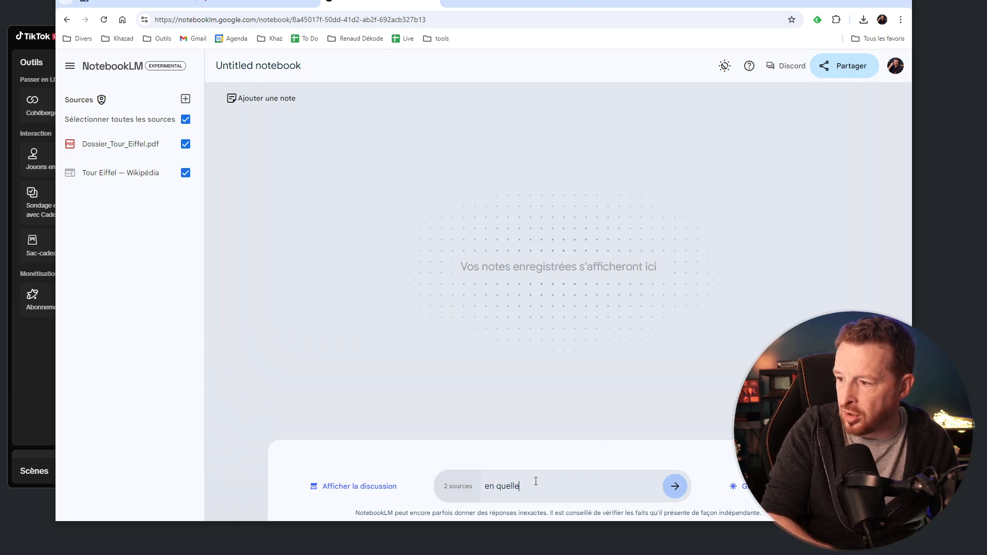
key(BackSpace)
key(BackSpace)
key(BackSpace)
key(BackSpace)
key(BackSpace)
key(BackSpace)
text(a que)
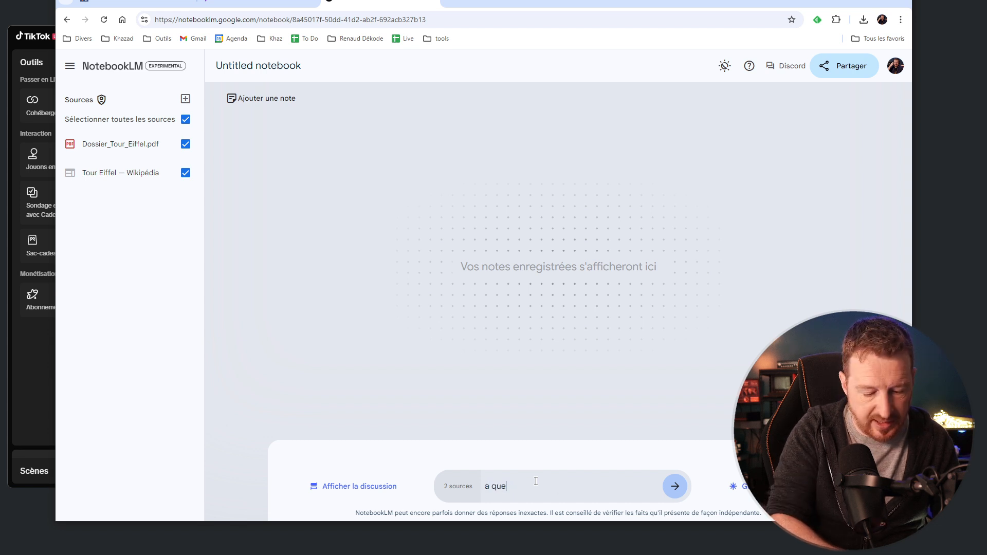
text(lle d)
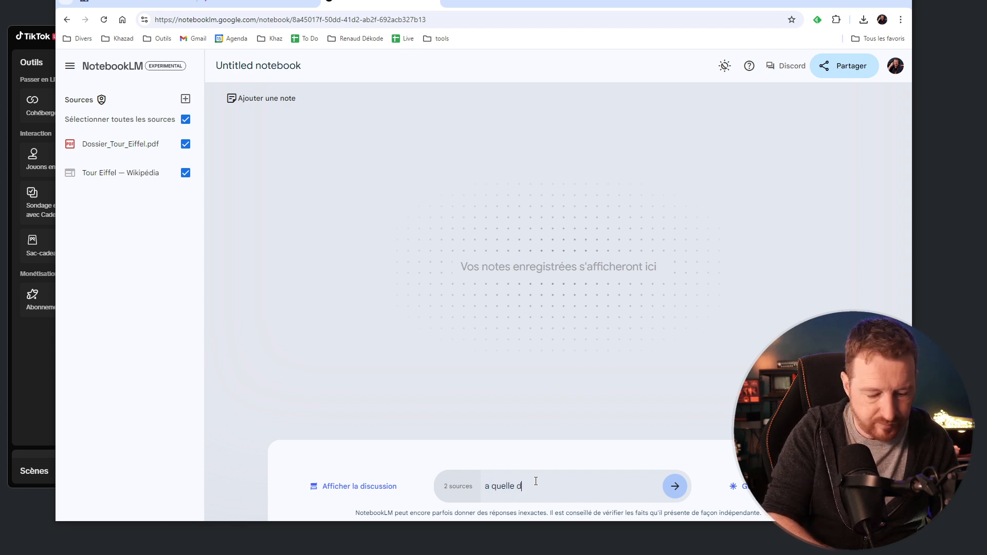
text(ate s'es)
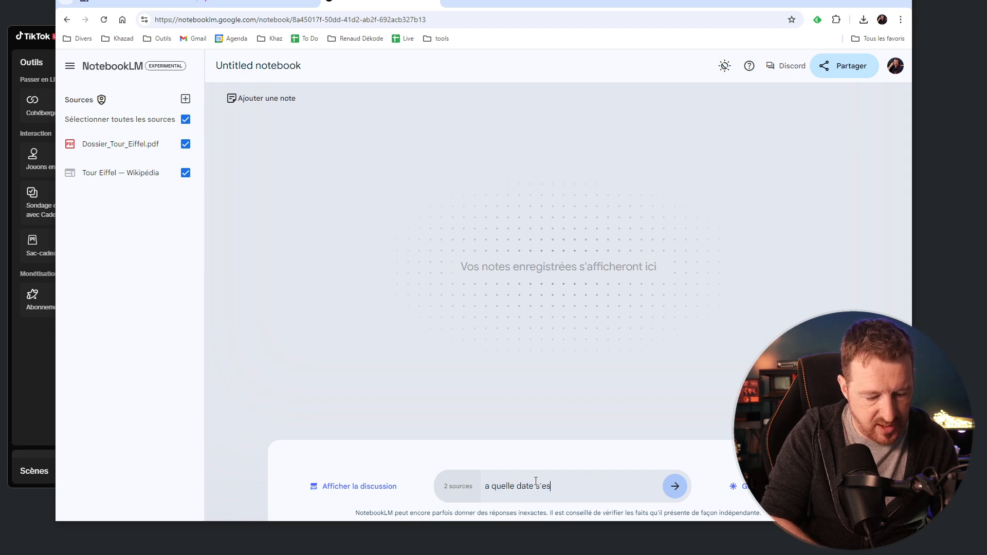
text(t achevée la cons)
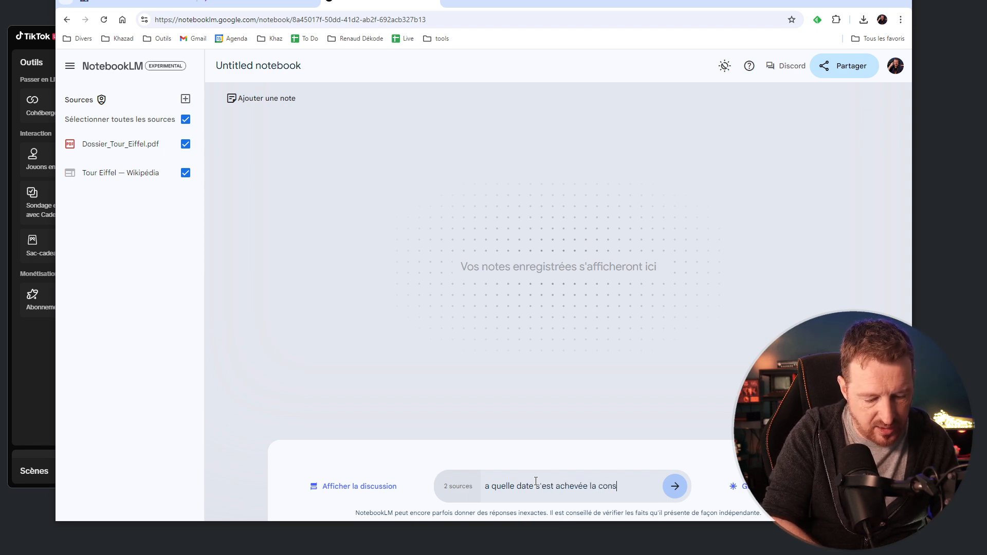
text(truction de la to)
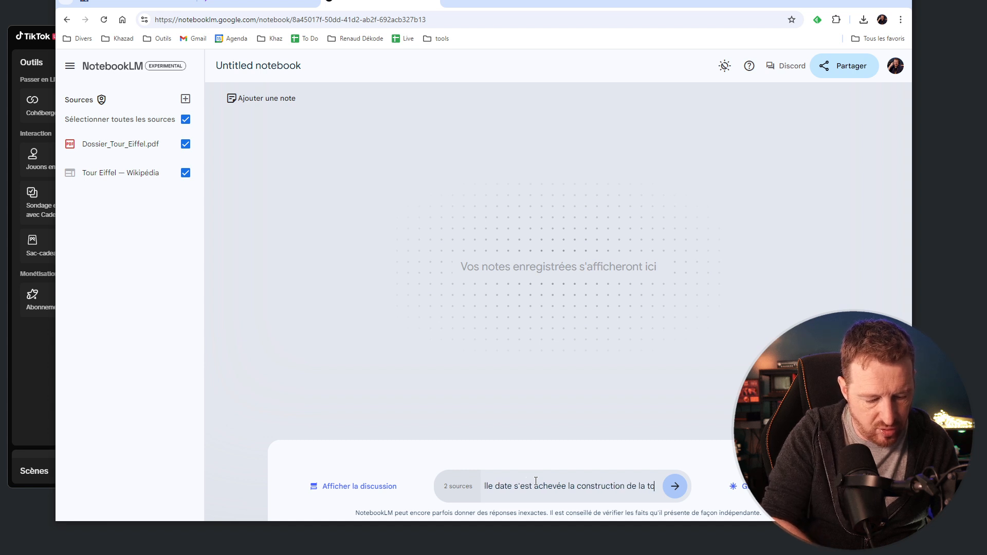
text(ur eiffel)
key(Return)
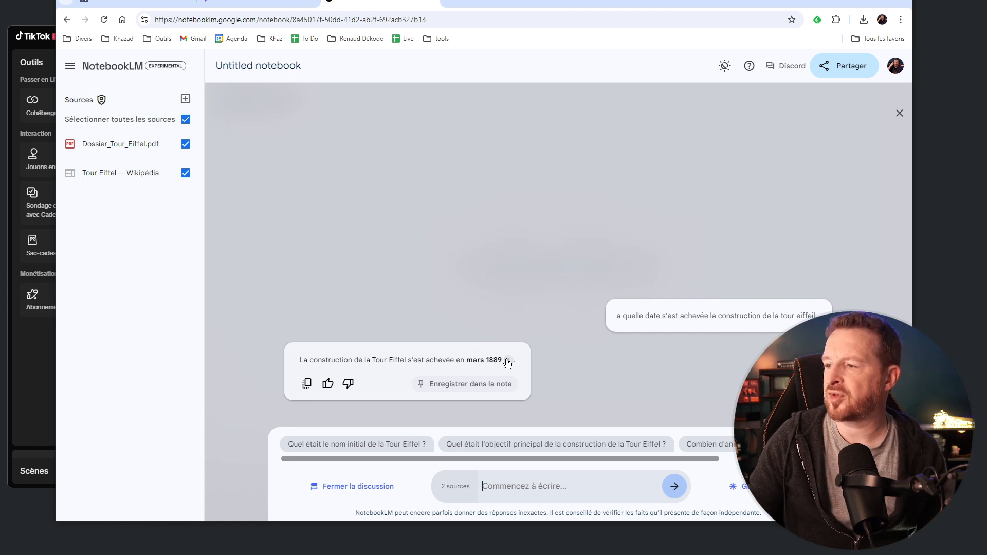
Step: Read the source passage cited in the answer about the construction date and close the discussion
mouse_move(508, 362)
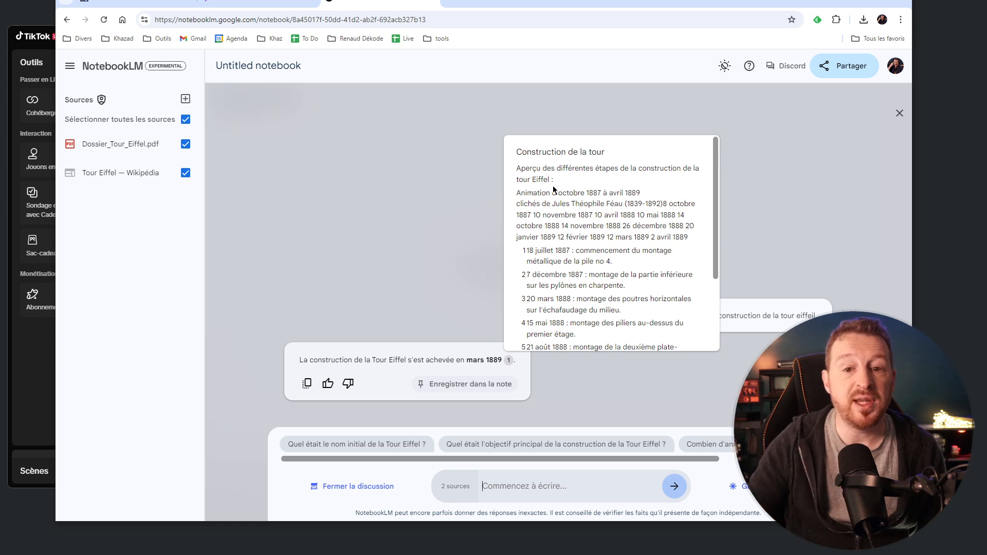
scroll(554, 190, down, 3)
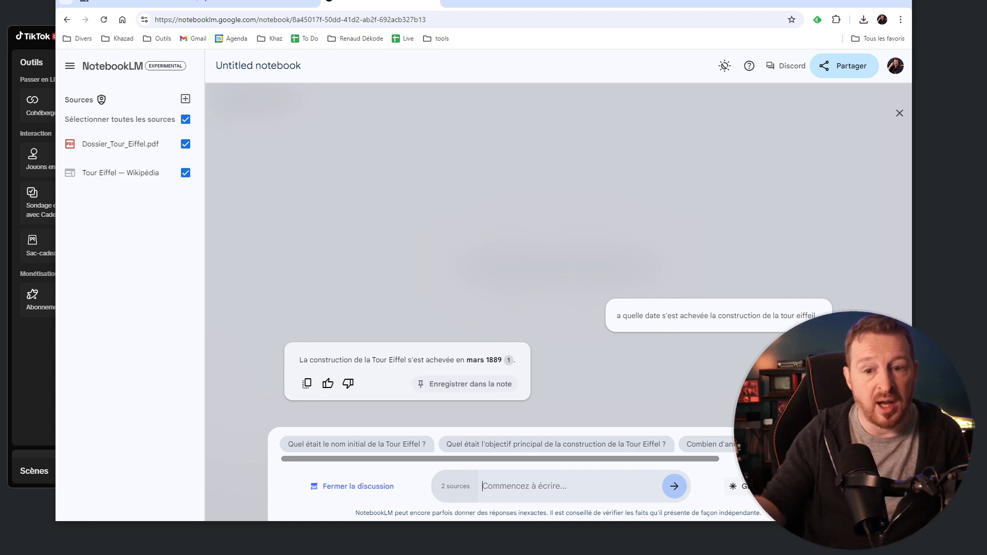
click(358, 486)
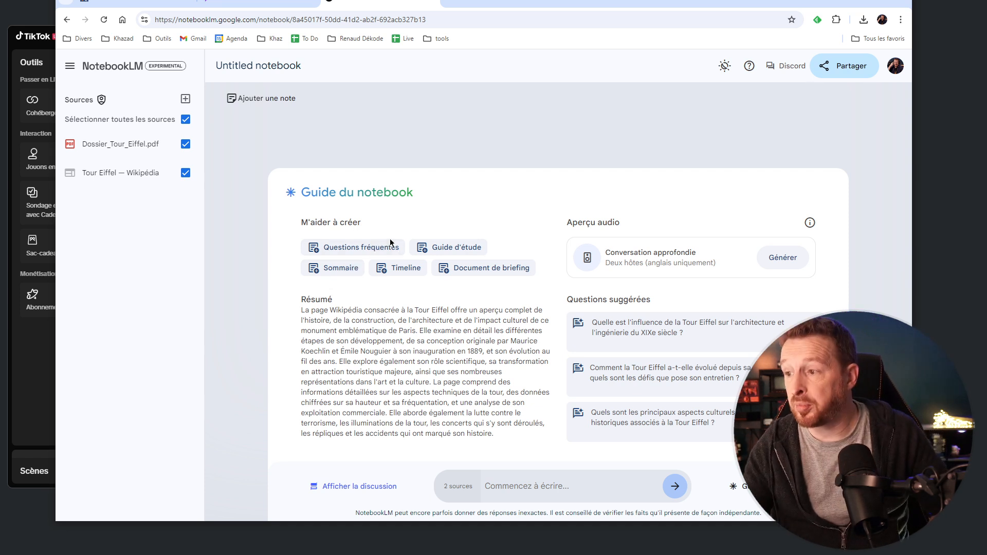
Step: Generate a Guide d'étude note from the notebook guide, read through its quiz, answer key and essay questions, and close it
click(445, 249)
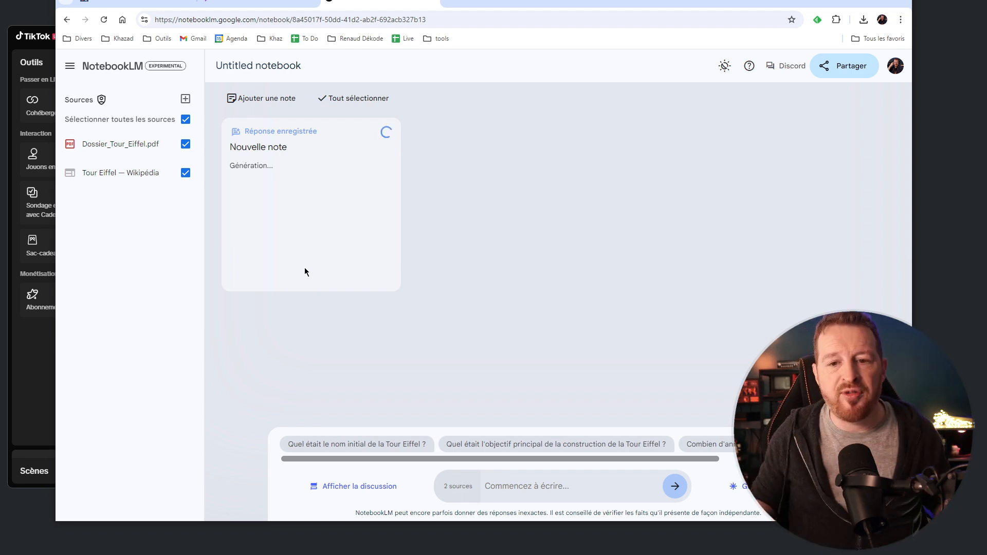
click(740, 486)
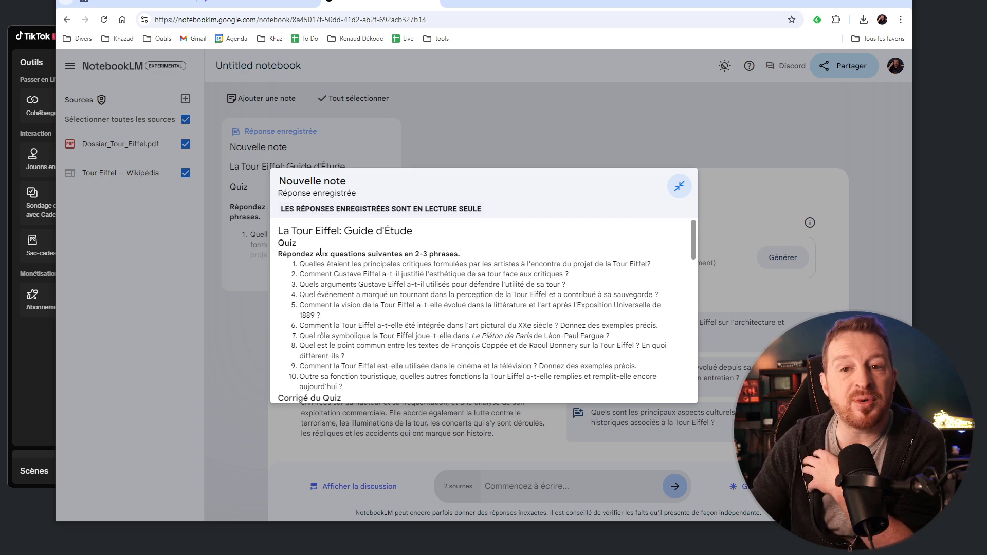
scroll(320, 252, down, 10)
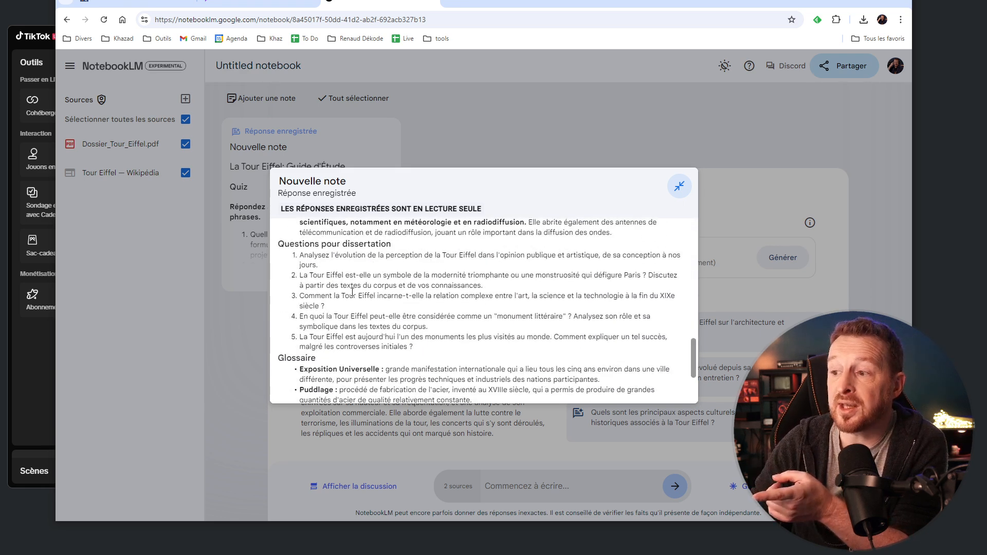
scroll(353, 286, up, 10)
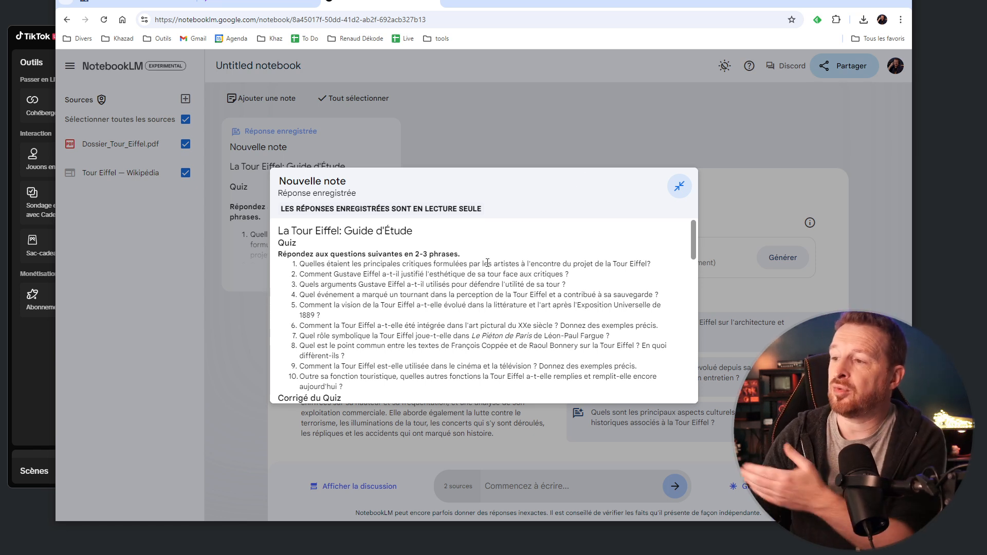
scroll(487, 263, down, 2)
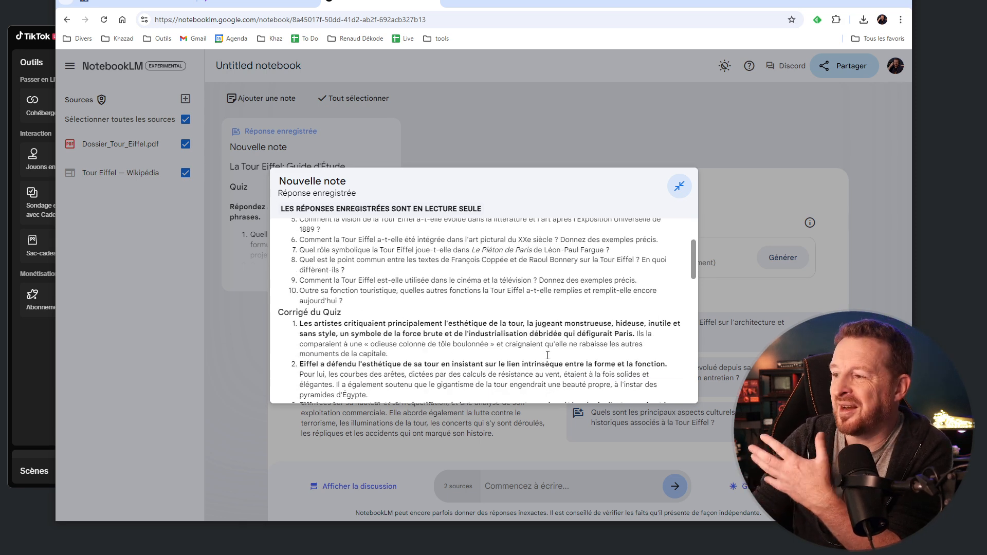
scroll(547, 355, up, 2)
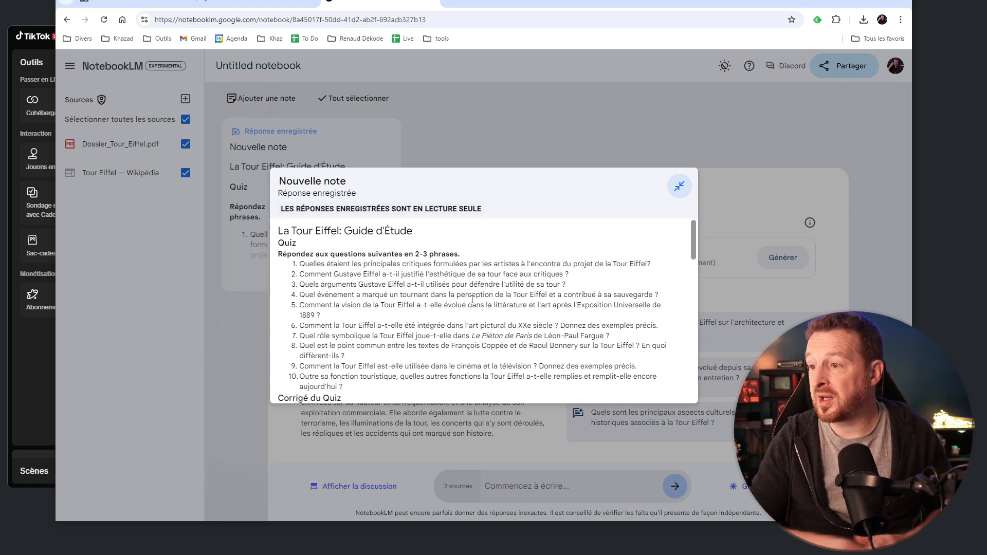
click(514, 146)
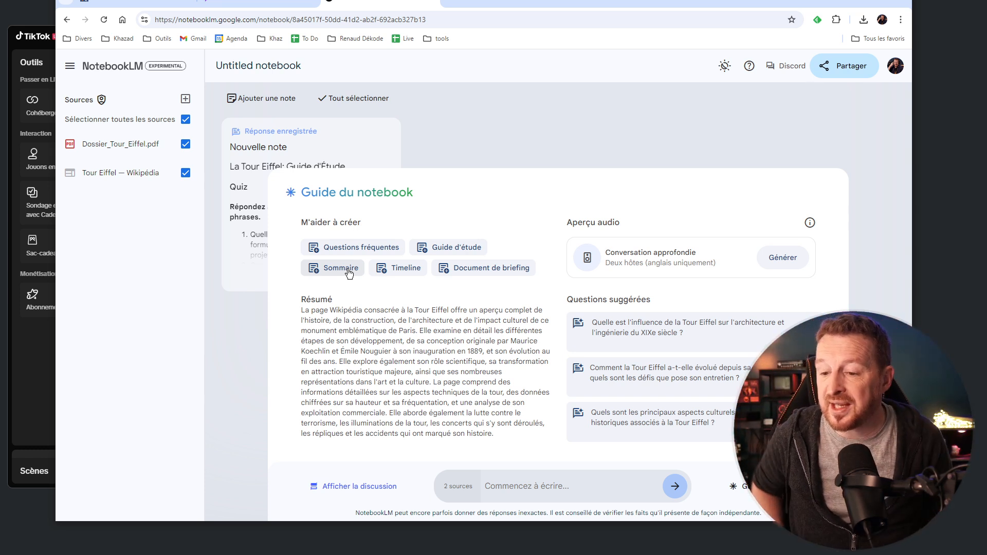
Step: Generate a Timeline note from the notebook guide, read through its chronology and list of figures, and close it
click(404, 270)
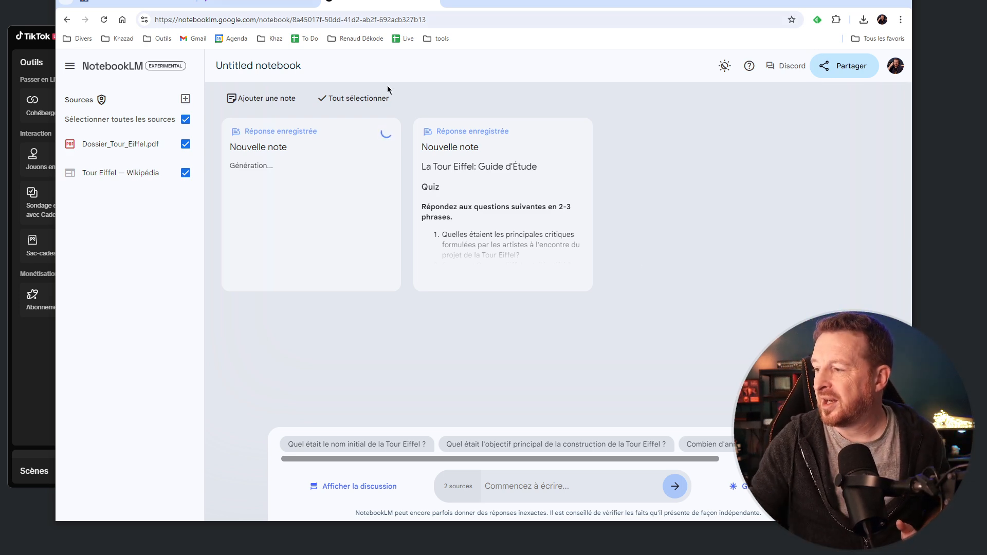
click(760, 486)
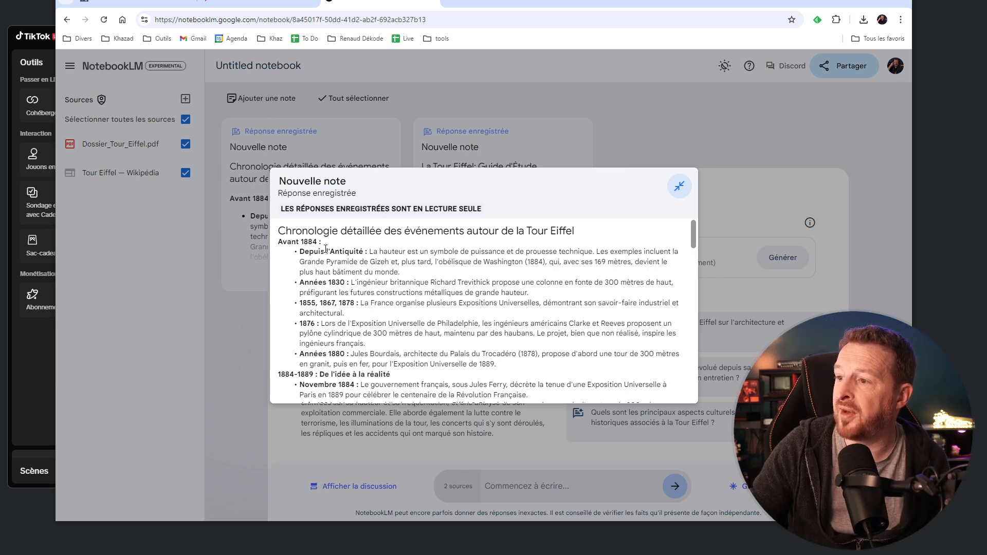
scroll(334, 242, down, 2)
scroll(342, 246, down, 6)
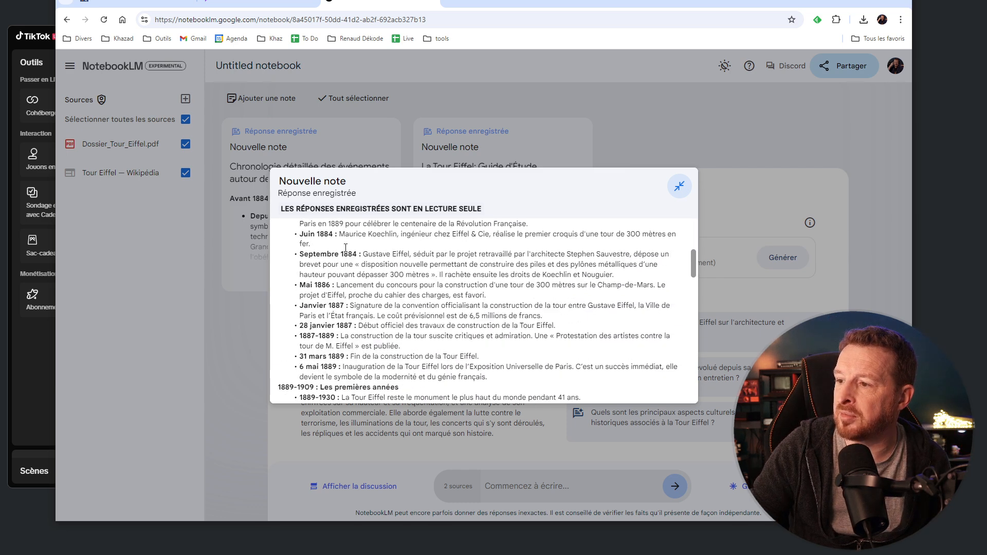
scroll(370, 256, down, 8)
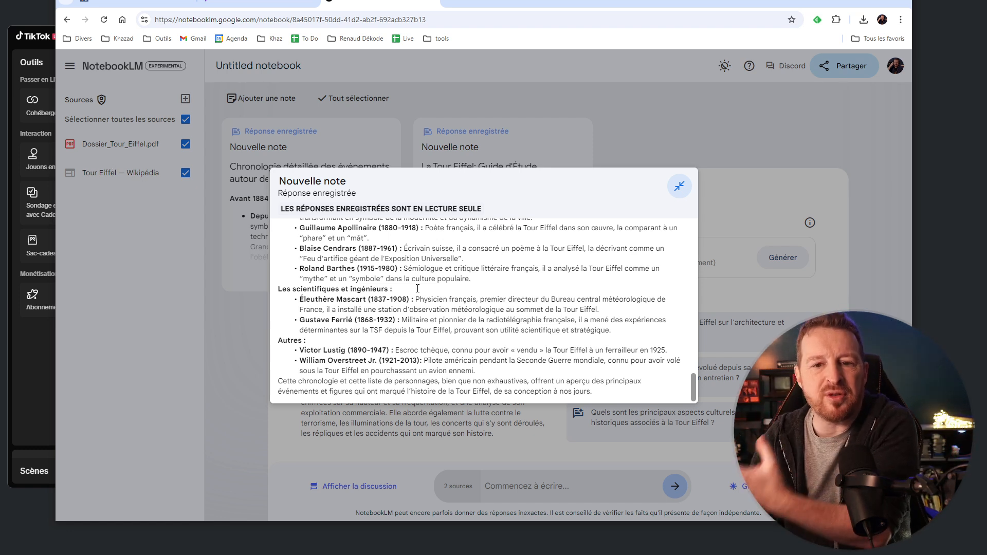
scroll(417, 288, up, 15)
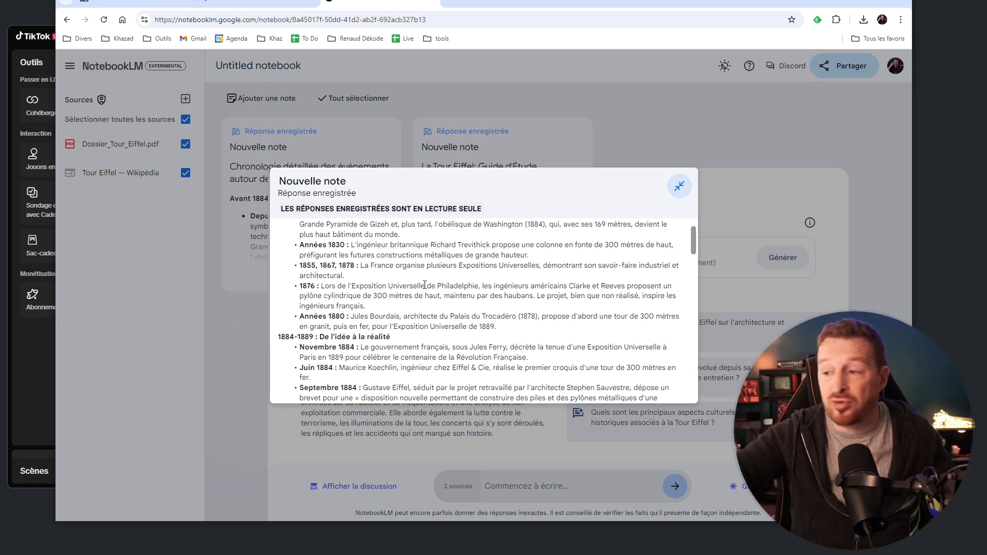
scroll(502, 249, down, 6)
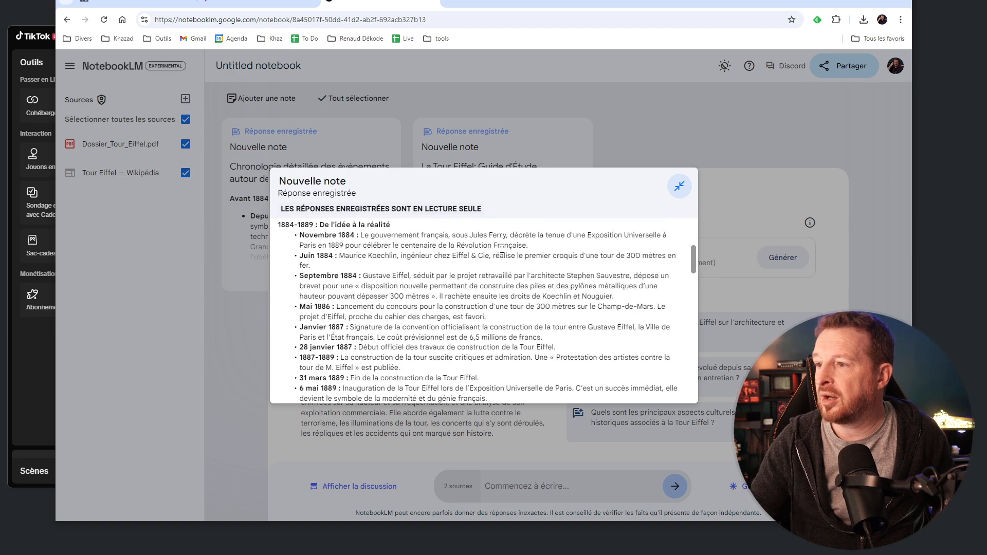
click(638, 105)
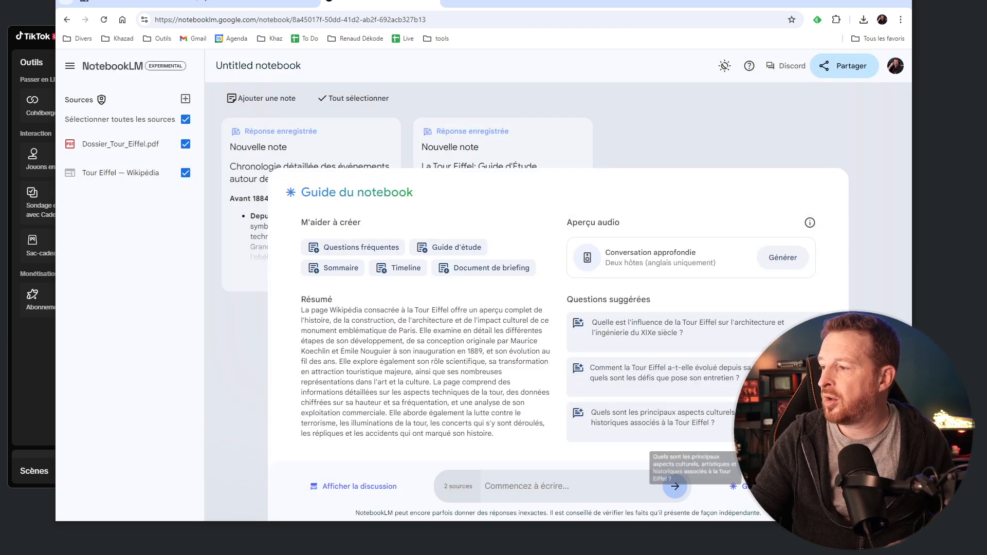
Step: Dismiss the notebook guide and select the saved note "Chronologie détaillée des événements autour de la Tour Eiffel"
click(684, 114)
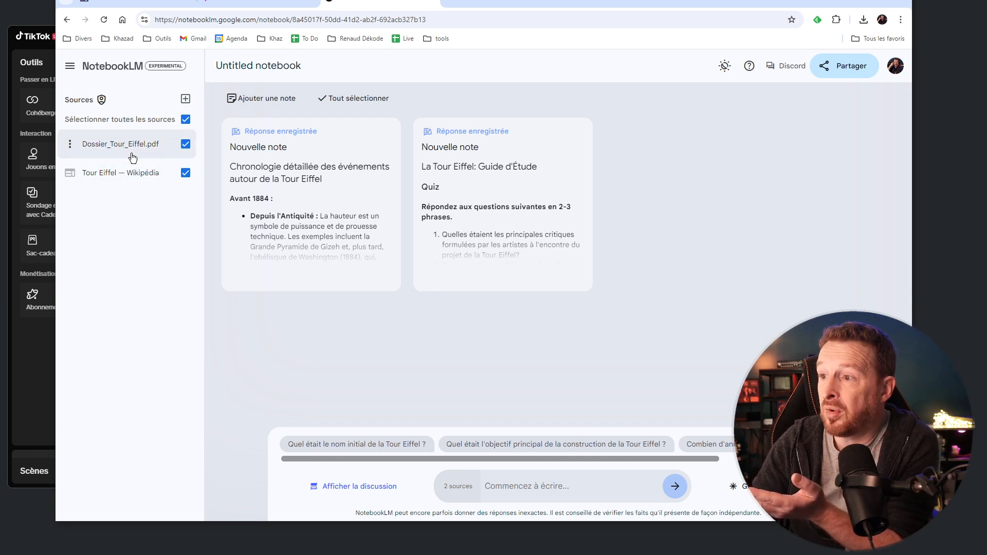
click(382, 137)
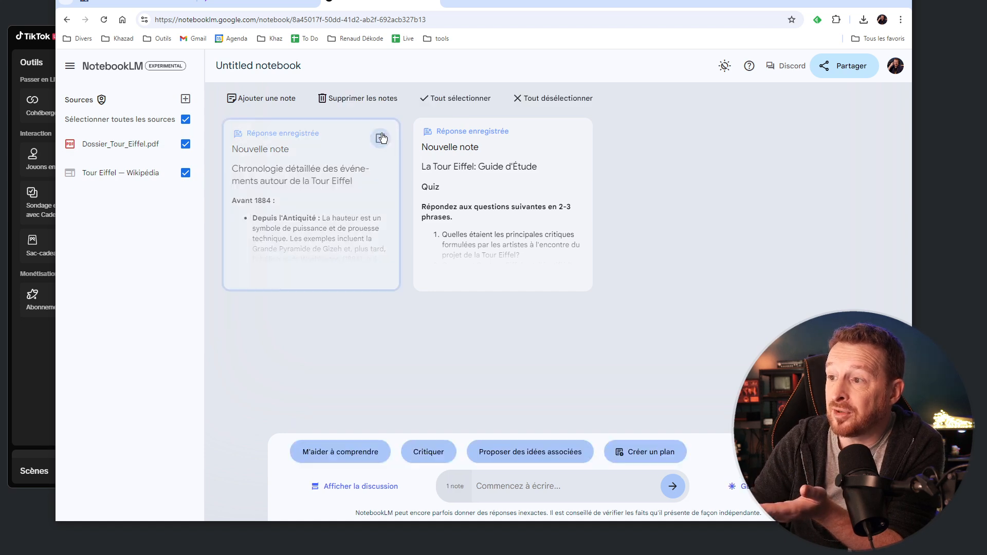